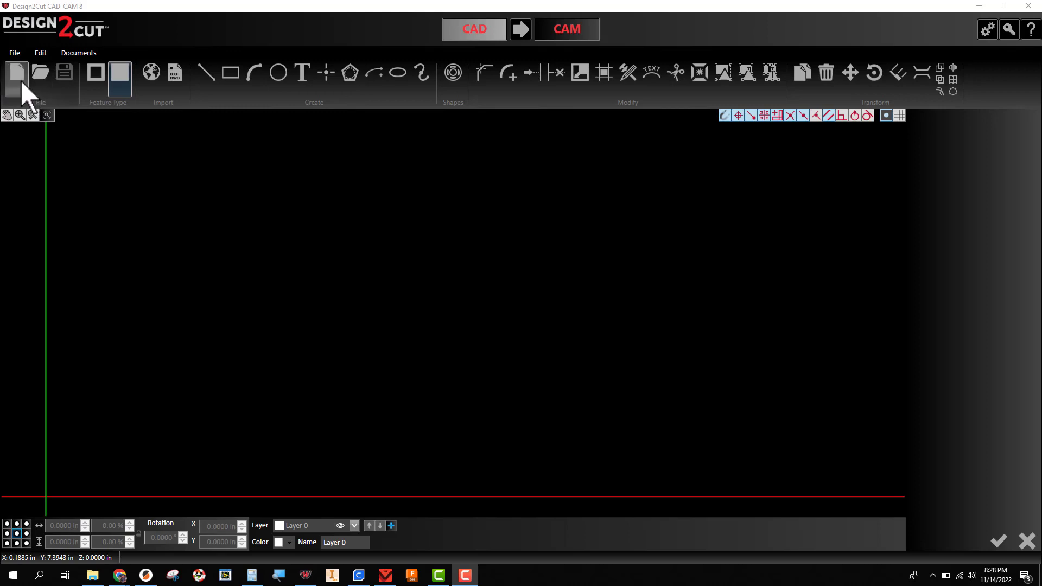
- Start a new drawing and draw a 4 in diameter center circle at about X 5.87, Y 4.32 in
{"action": "left_click", "coordinate": [20, 80]}
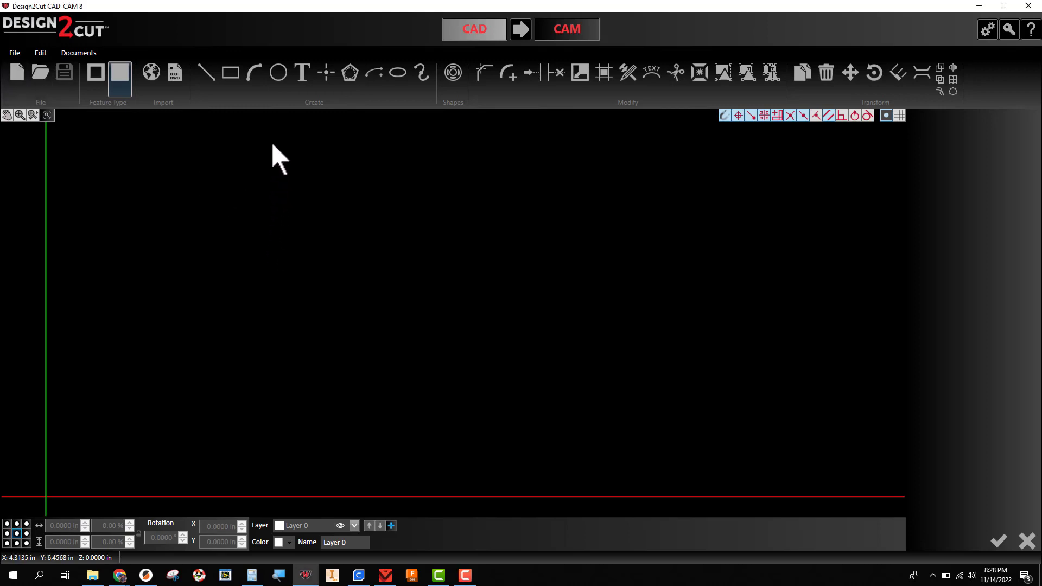
{"action": "left_click", "coordinate": [279, 79]}
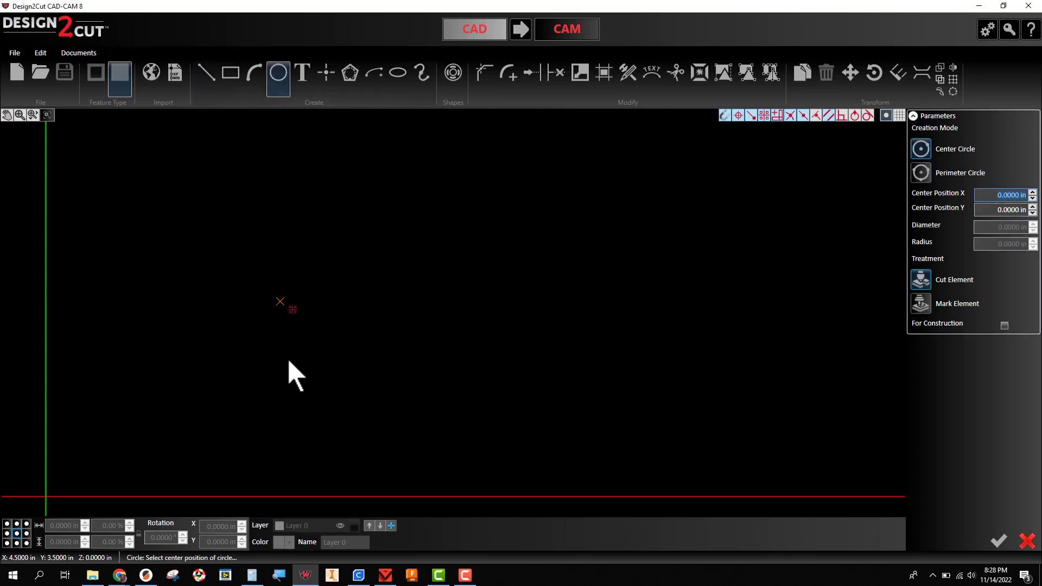
{"action": "left_click", "coordinate": [351, 272]}
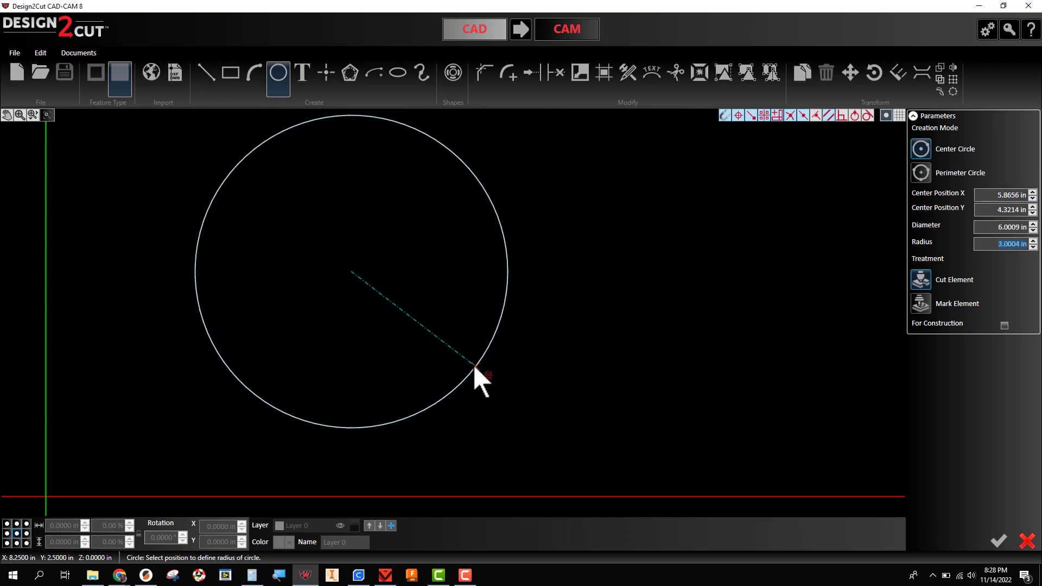
{"action": "left_click", "coordinate": [475, 367]}
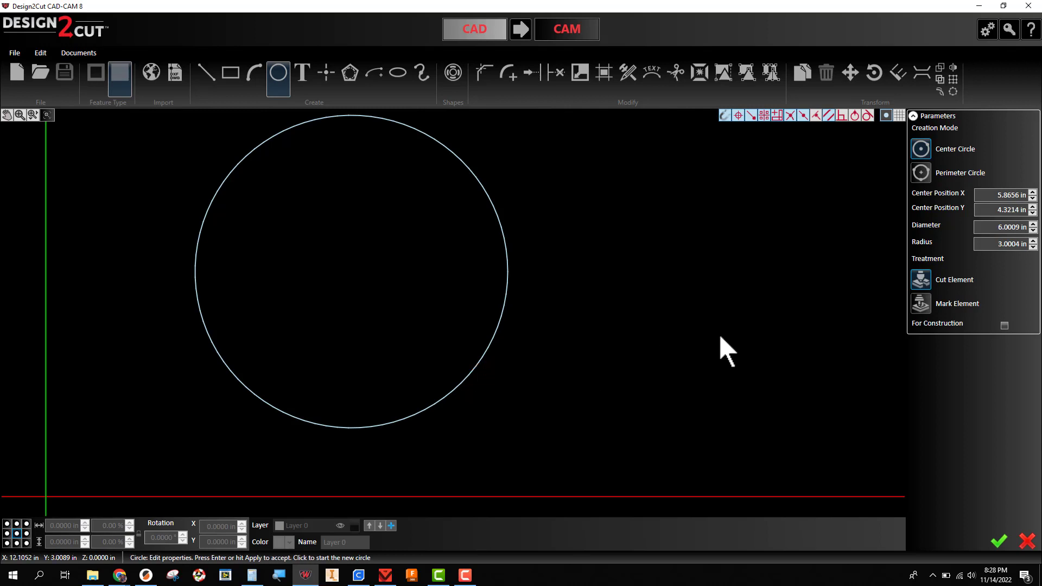
{"action": "left_click", "coordinate": [994, 228]}
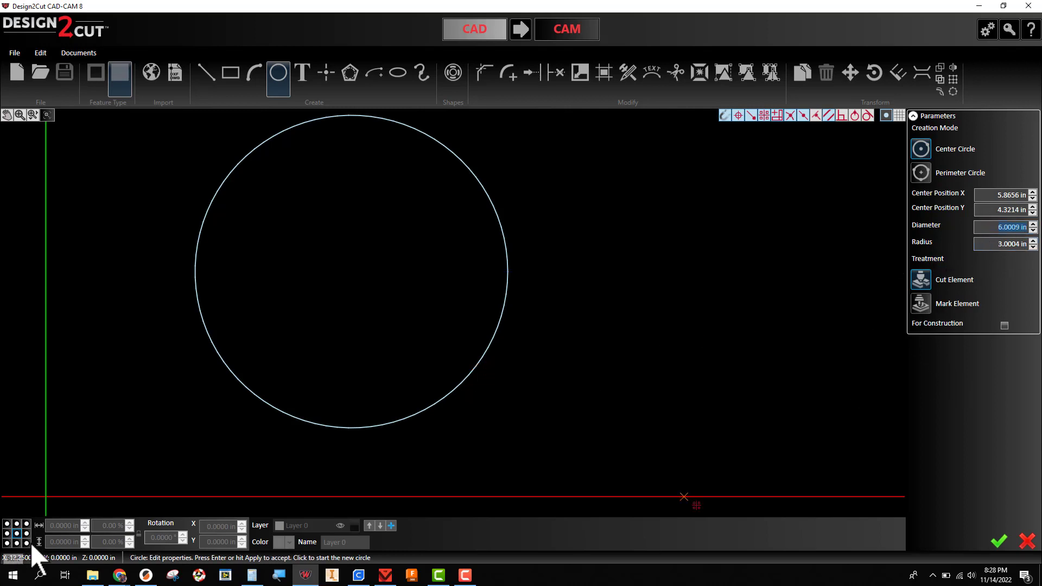
{"action": "type", "text": "4"}
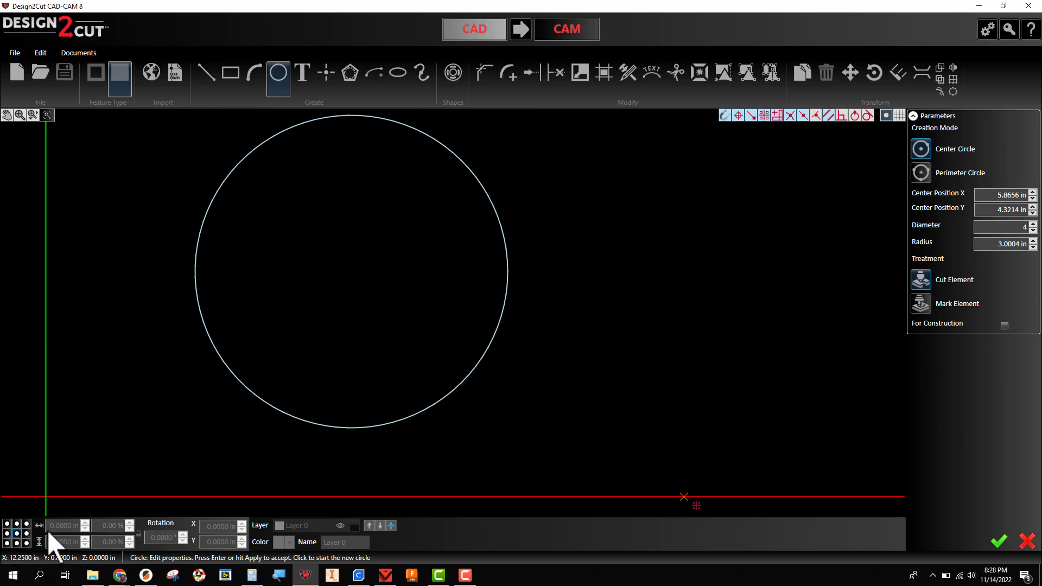
{"action": "key", "text": "Return"}
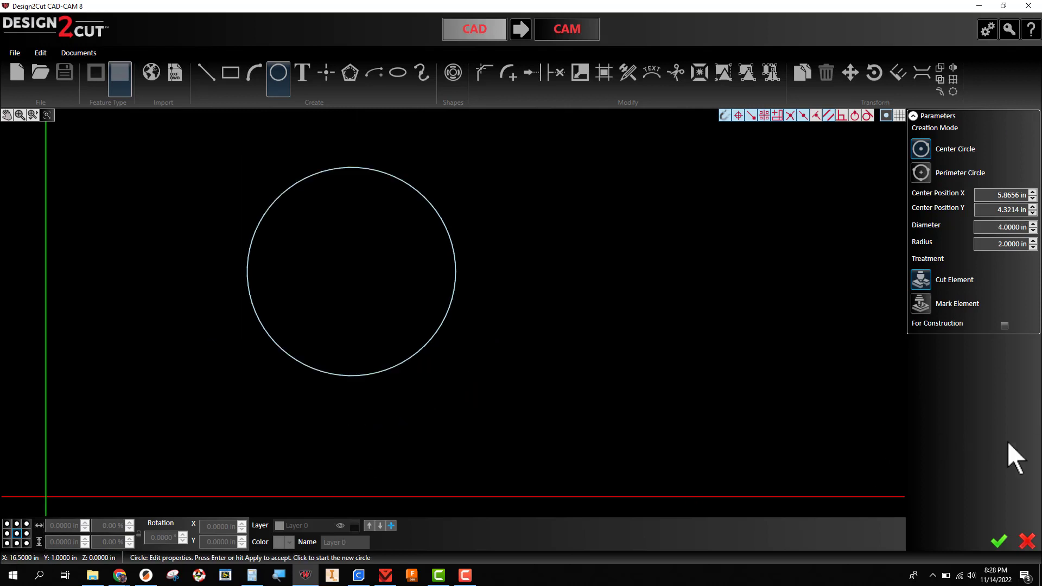
{"action": "left_click", "coordinate": [1000, 540]}
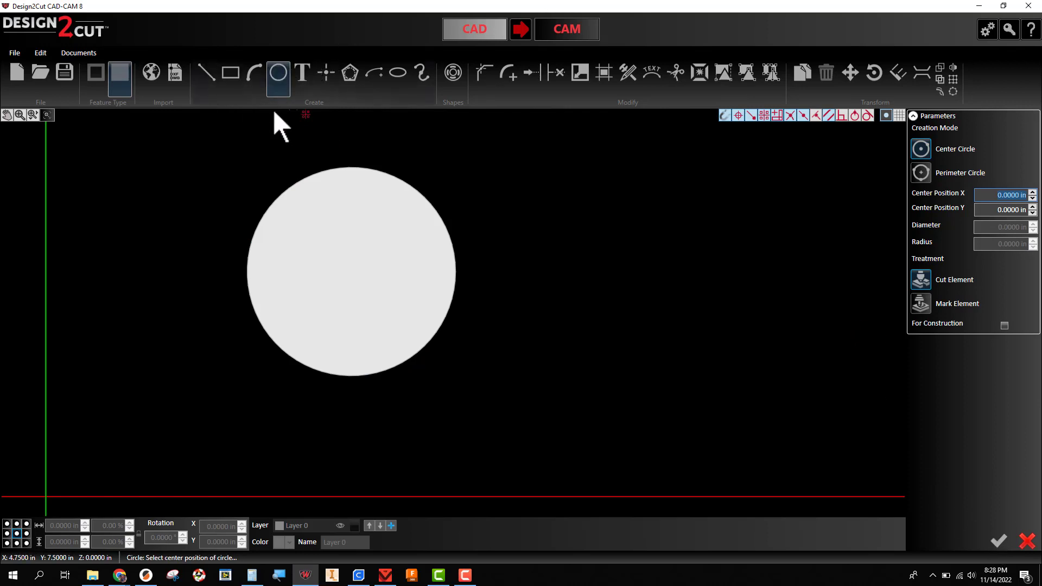
- Draw a corner rectangle from X 8.5, Y 6.5 in, with a 1 in X offset and a 0.5 in Y offset
{"action": "left_click", "coordinate": [236, 79]}
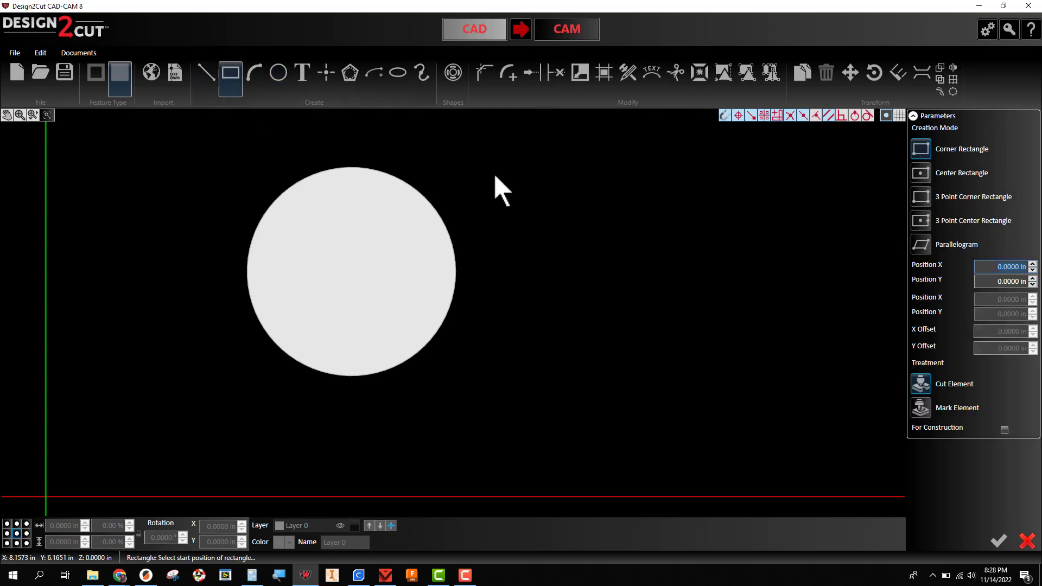
{"action": "left_click", "coordinate": [489, 158]}
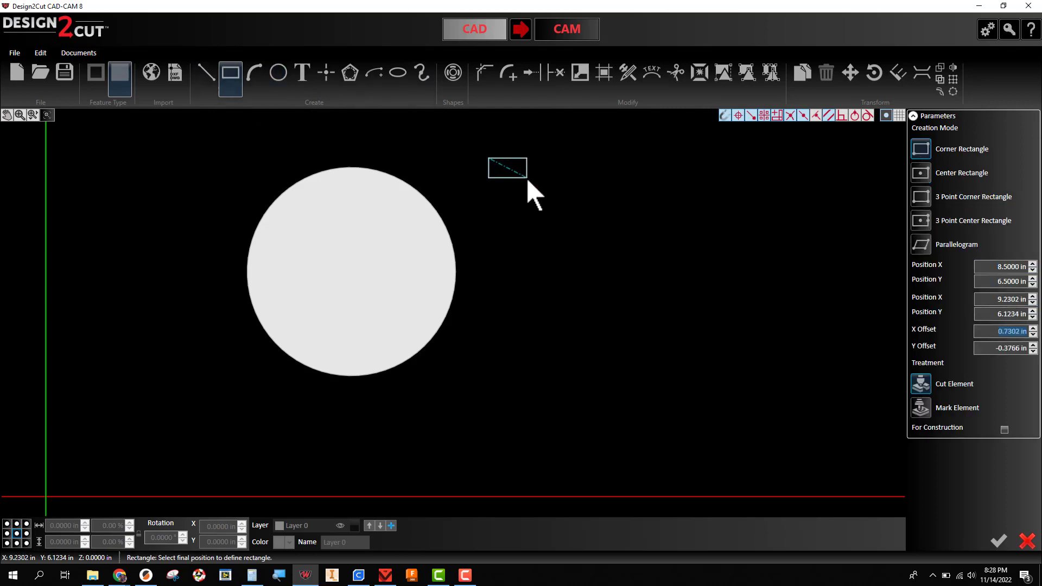
{"action": "left_click", "coordinate": [527, 178]}
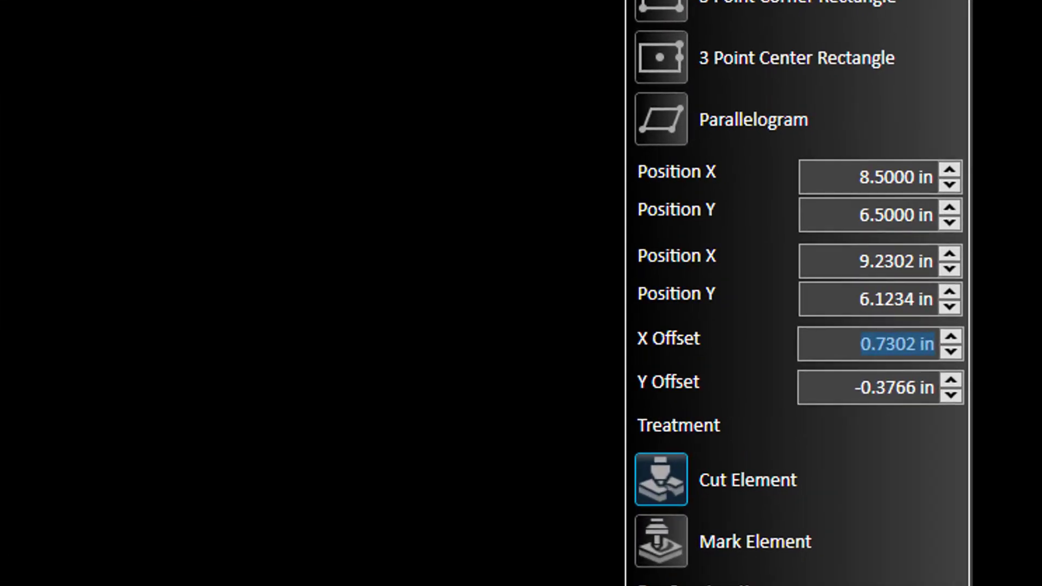
{"action": "type", "text": "1"}
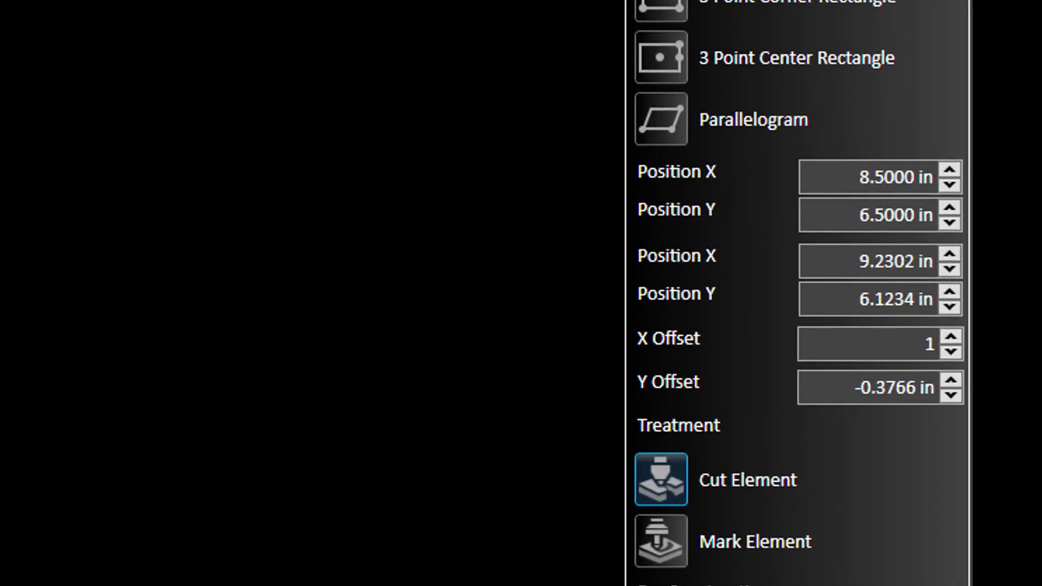
{"action": "key", "text": "Tab"}
{"action": "type", "text": "."}
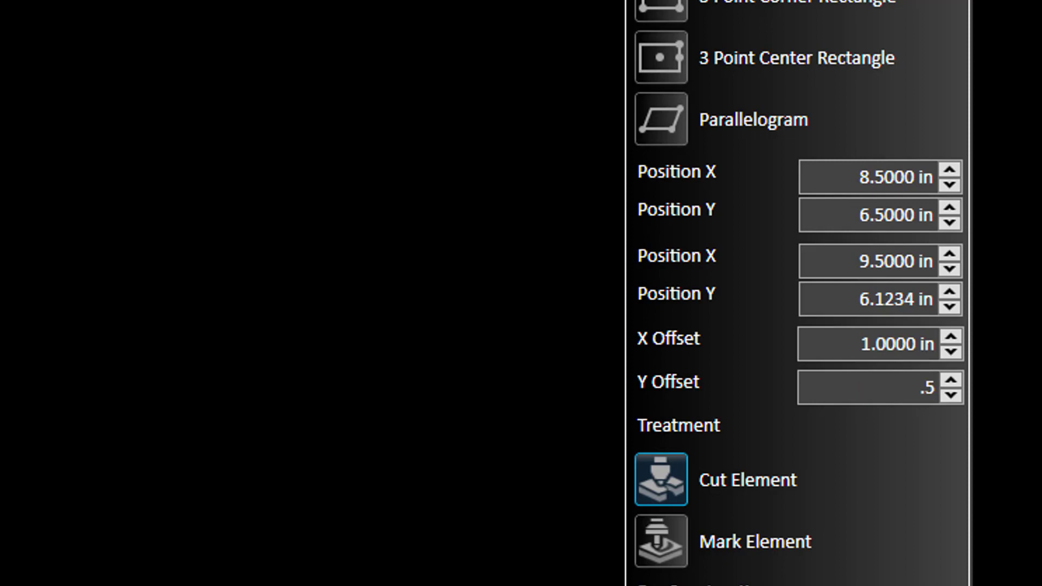
{"action": "key", "text": "Tab"}
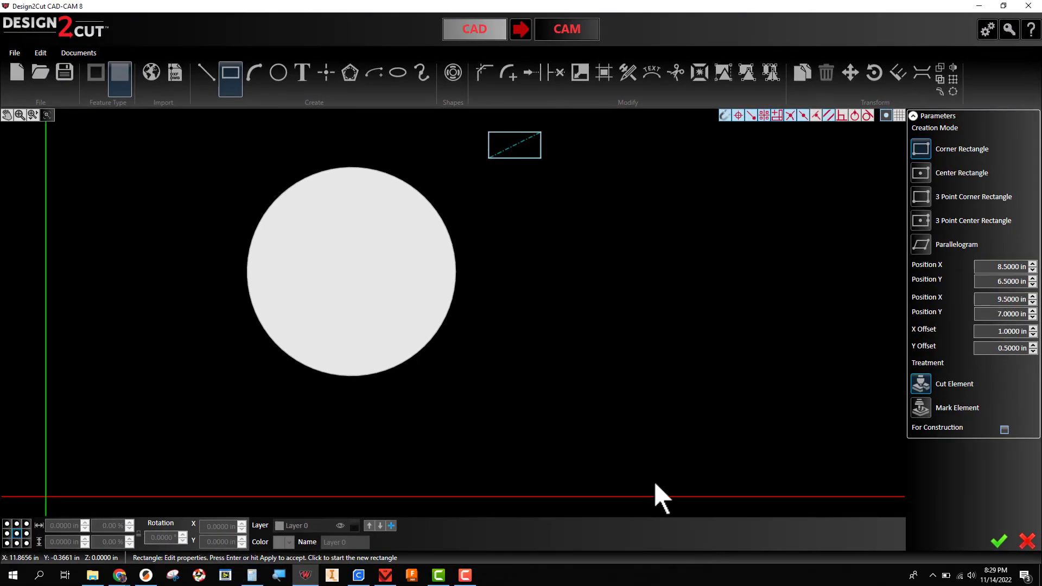
{"action": "left_click", "coordinate": [1000, 542]}
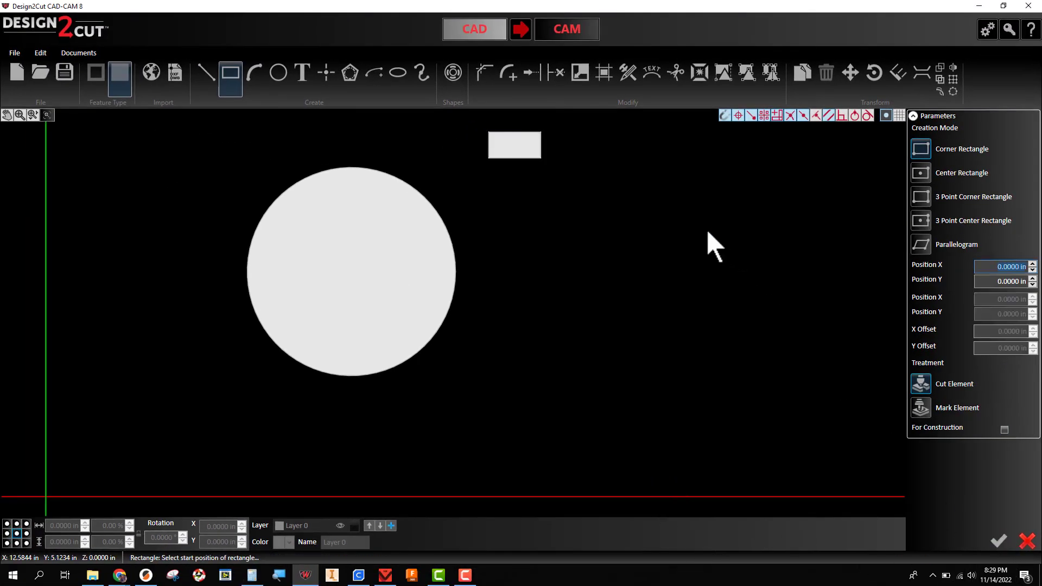
{"action": "left_click", "coordinate": [1027, 541]}
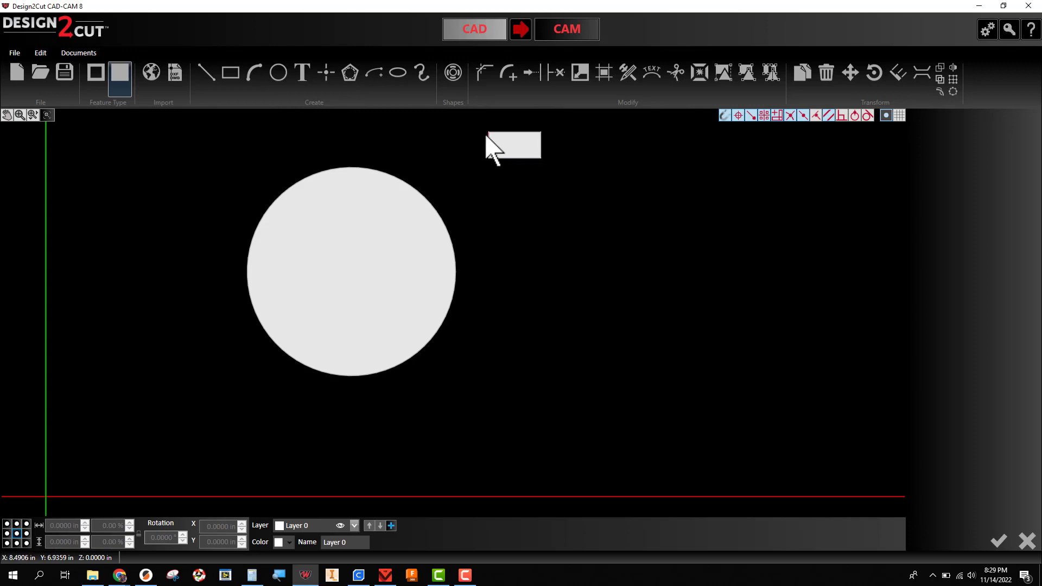
- Move the rectangle onto the top of the circle, centred at about X 5.87, Y 6.48 in, so its lower corners overlap the circle
{"action": "mouse_move", "coordinate": [480, 131]}
{"action": "left_mouse_down"}
{"action": "mouse_move", "coordinate": [554, 168]}
{"action": "mouse_move", "coordinate": [451, 144]}
{"action": "mouse_move", "coordinate": [350, 148]}
{"action": "mouse_move", "coordinate": [353, 162]}
{"action": "left_mouse_up"}
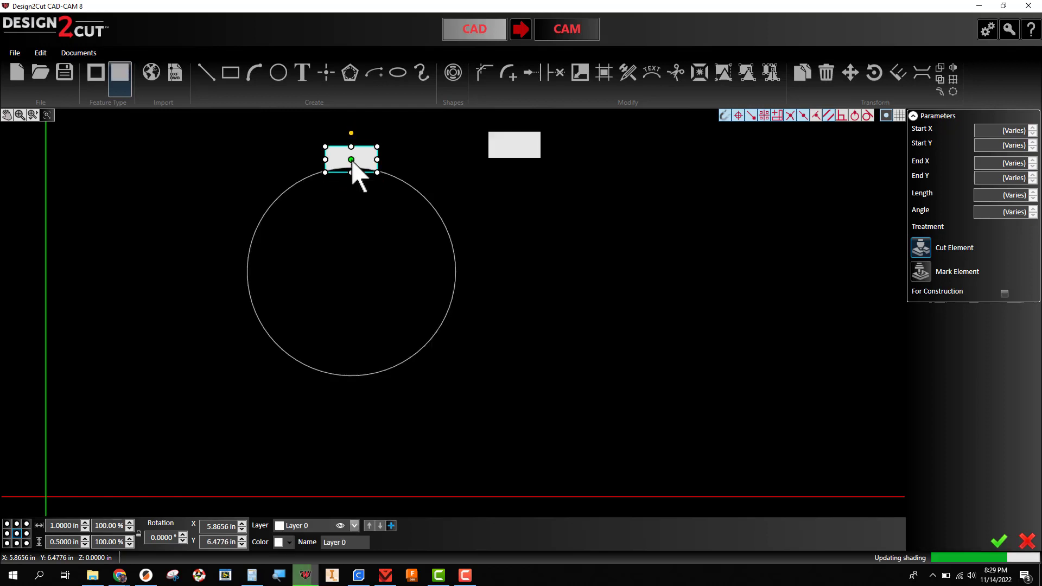
{"action": "scroll", "coordinate": [376, 173], "scroll_direction": "up", "scroll_amount": 5}
{"action": "scroll", "coordinate": [375, 173], "scroll_direction": "up", "scroll_amount": 2}
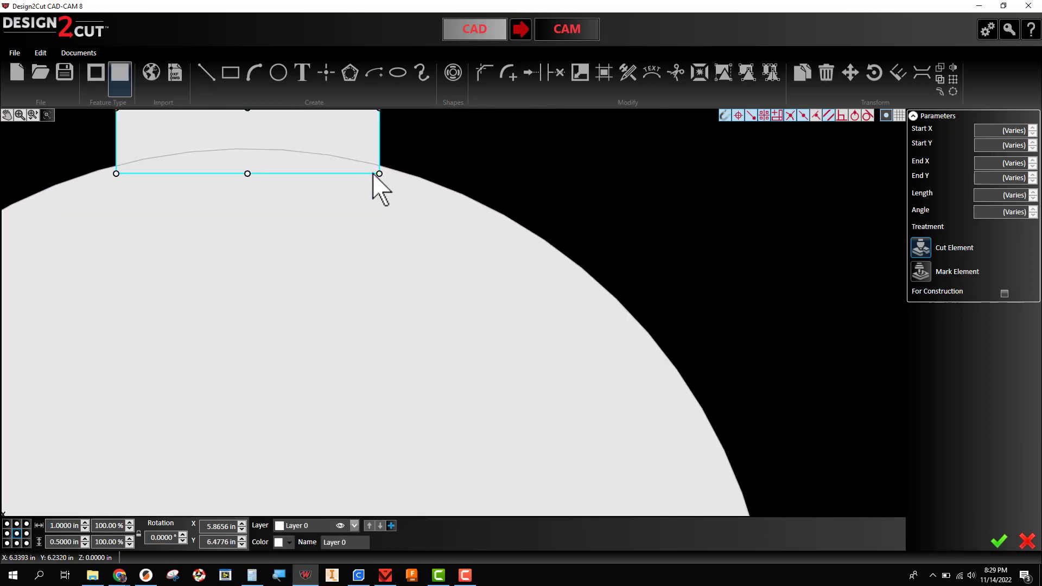
{"action": "scroll", "coordinate": [279, 152], "scroll_direction": "down", "scroll_amount": 2}
{"action": "scroll", "coordinate": [349, 168], "scroll_direction": "down", "scroll_amount": 4}
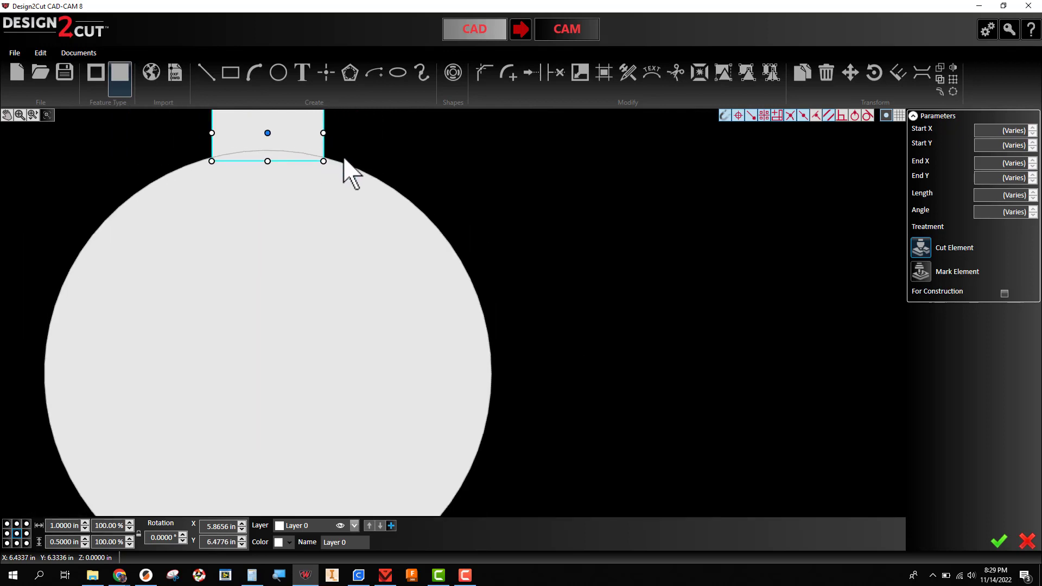
{"action": "middle_click_drag", "start_coordinate": [442, 201], "coordinate": [534, 233]}
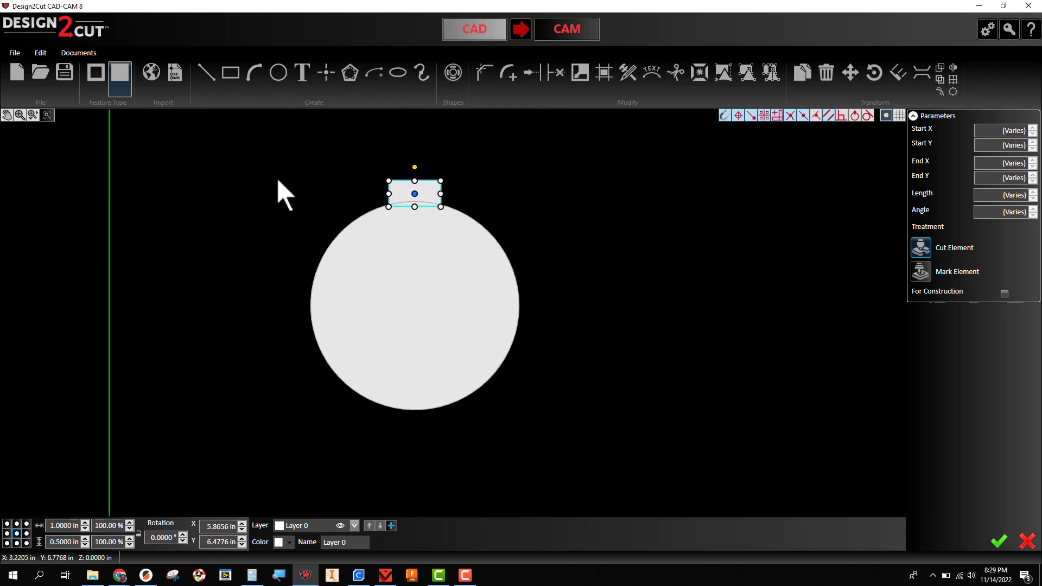
- Merge the circle and the overlapping rectangle into one continuous outline
{"action": "left_click", "coordinate": [293, 184]}
{"action": "left_click_drag", "start_coordinate": [268, 145], "coordinate": [613, 448]}
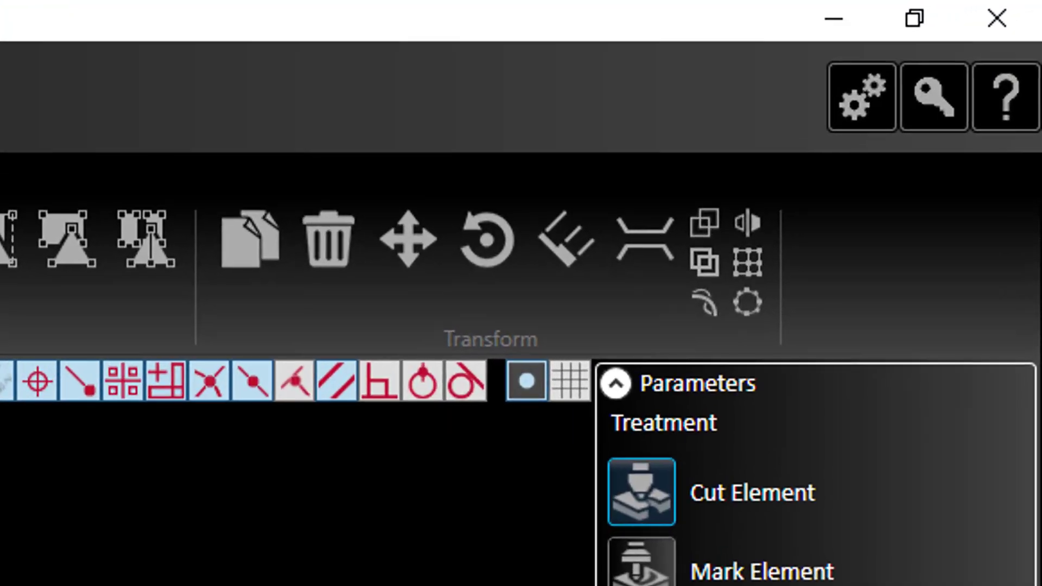
{"action": "left_click", "coordinate": [704, 263]}
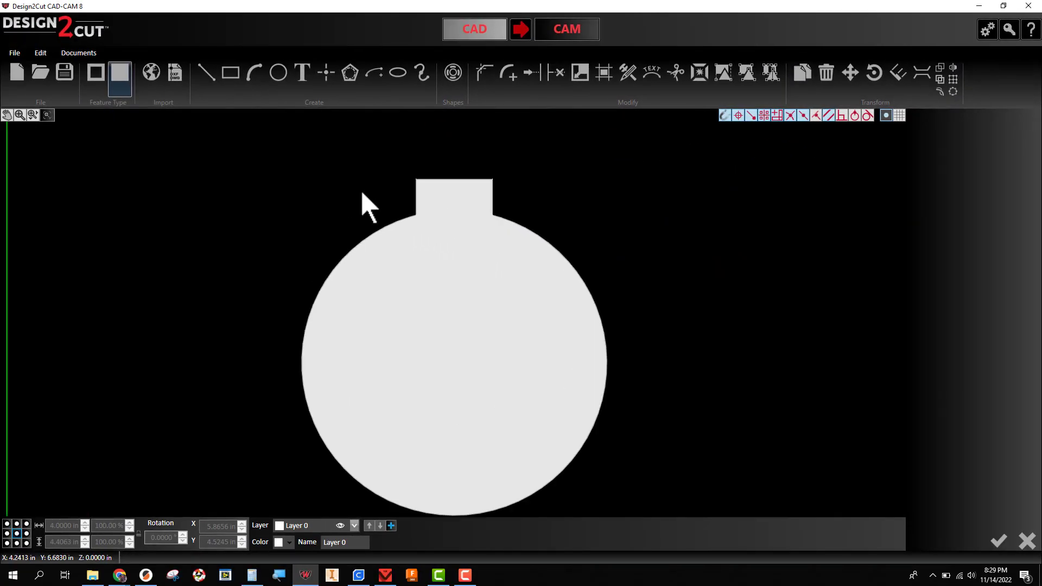
- Fillet the corner where the rectangular tab's right side meets the circle with a 0.1 in radius
{"action": "scroll", "coordinate": [470, 225], "scroll_direction": "up", "scroll_amount": 3}
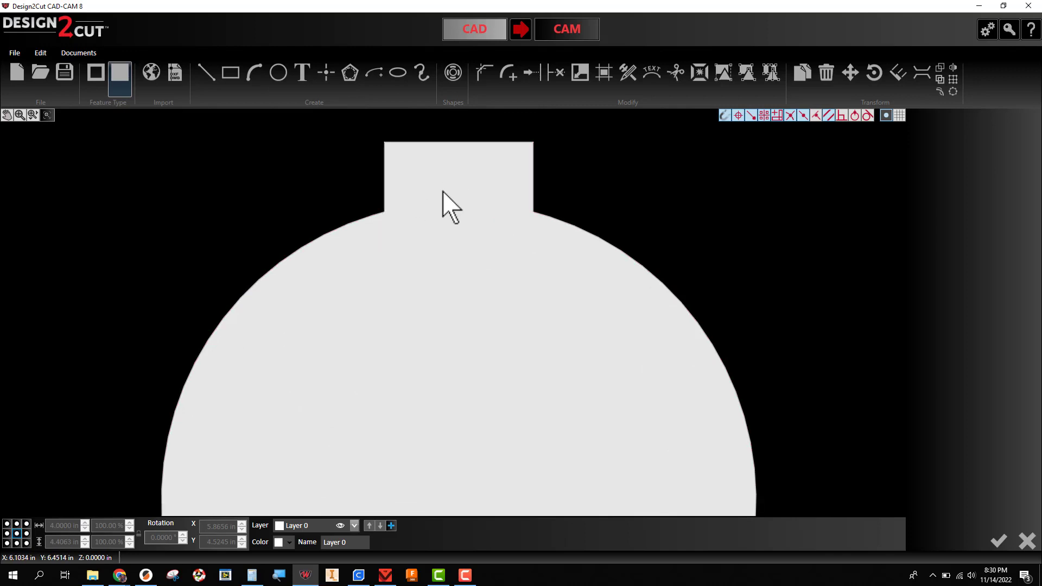
{"action": "scroll", "coordinate": [491, 217], "scroll_direction": "down", "scroll_amount": 3}
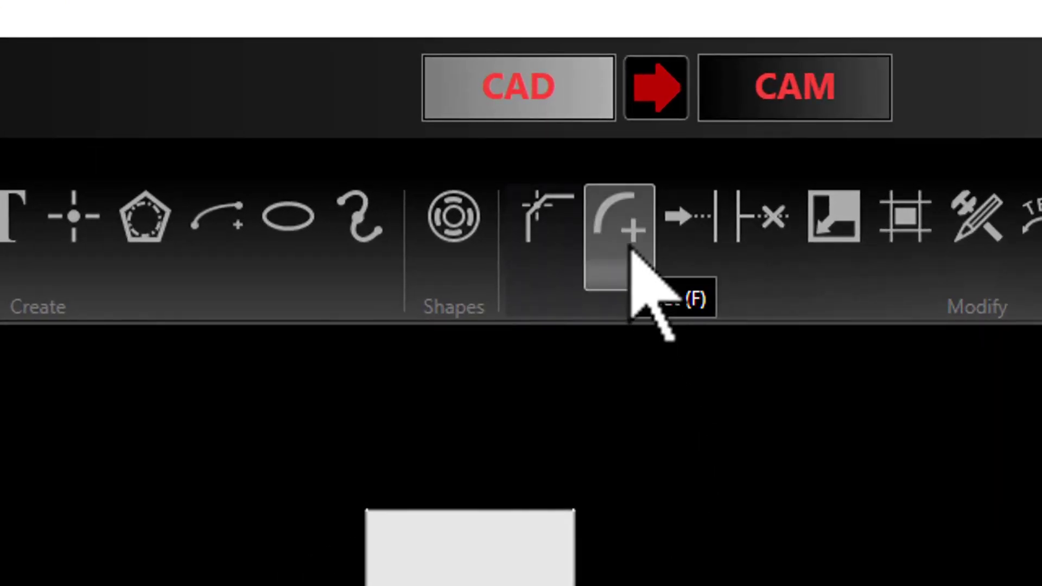
{"action": "left_click", "coordinate": [630, 247]}
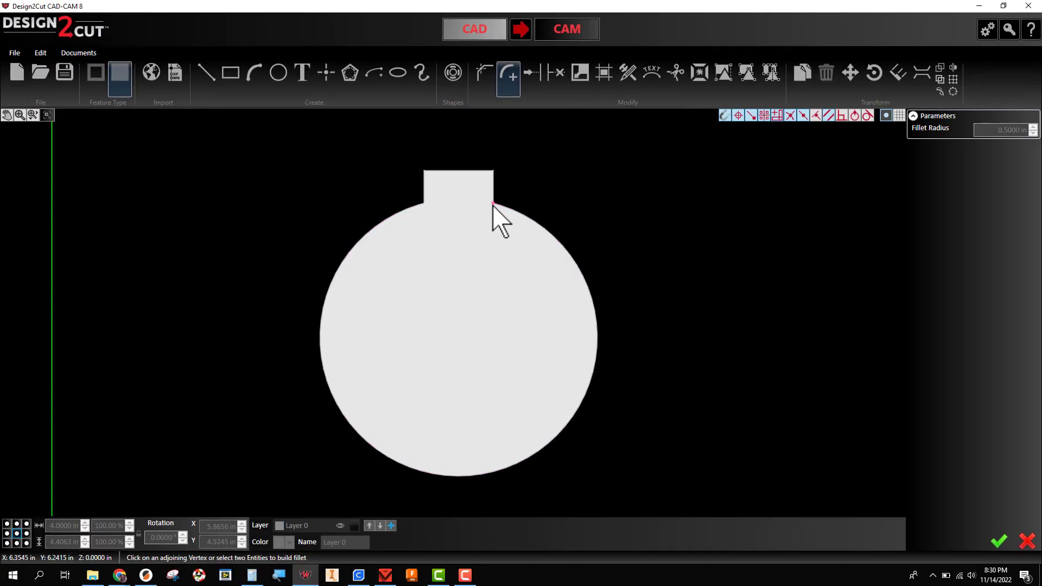
{"action": "left_click", "coordinate": [493, 204]}
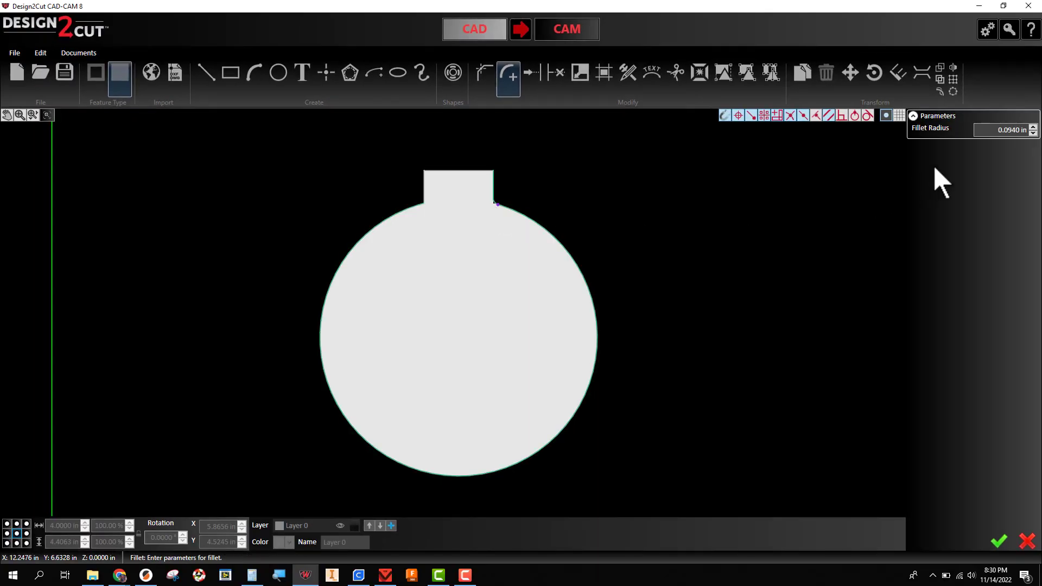
{"action": "left_click", "coordinate": [990, 131]}
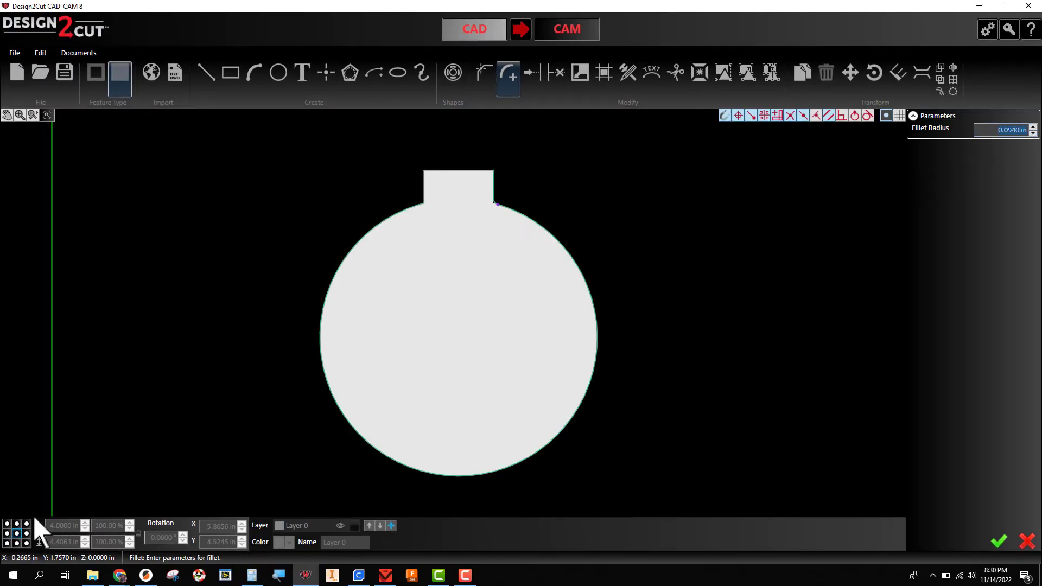
{"action": "type", "text": ".1"}
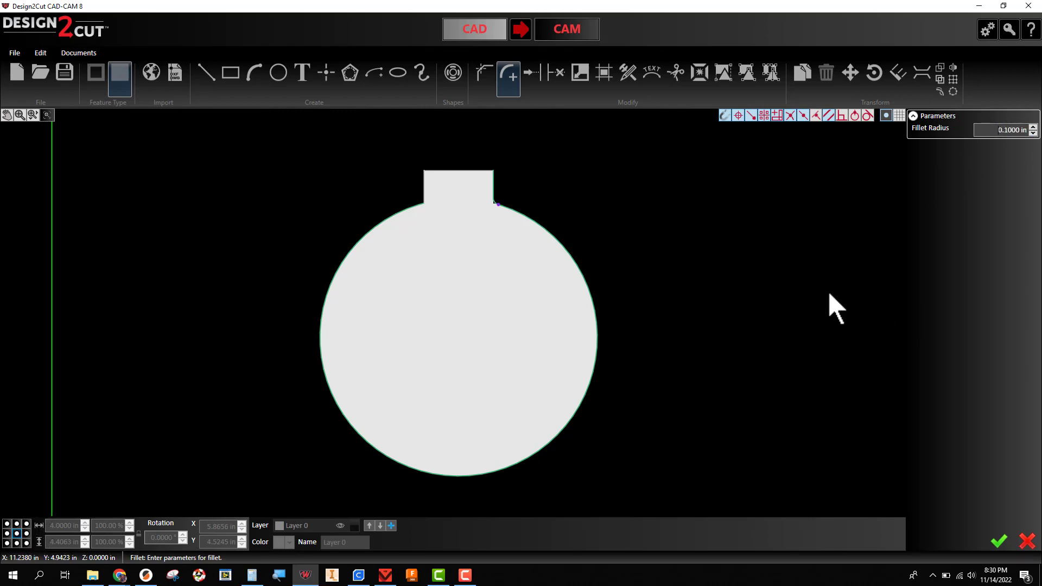
{"action": "key", "text": "Return"}
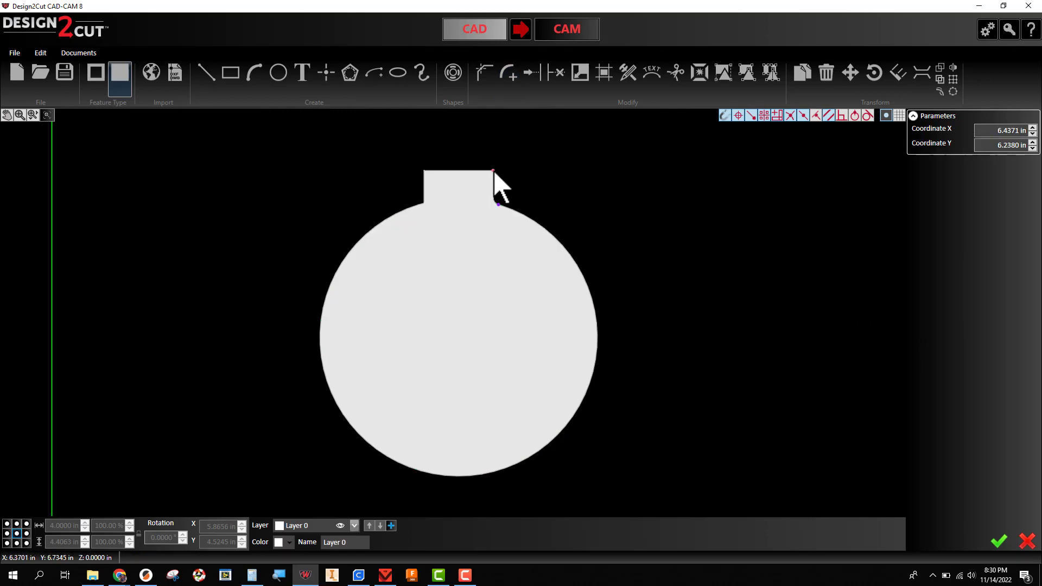
- Fillet the tab's two upper corners and its left junction with the circle, using the same 0.1 in radius
{"action": "key", "text": "Return"}
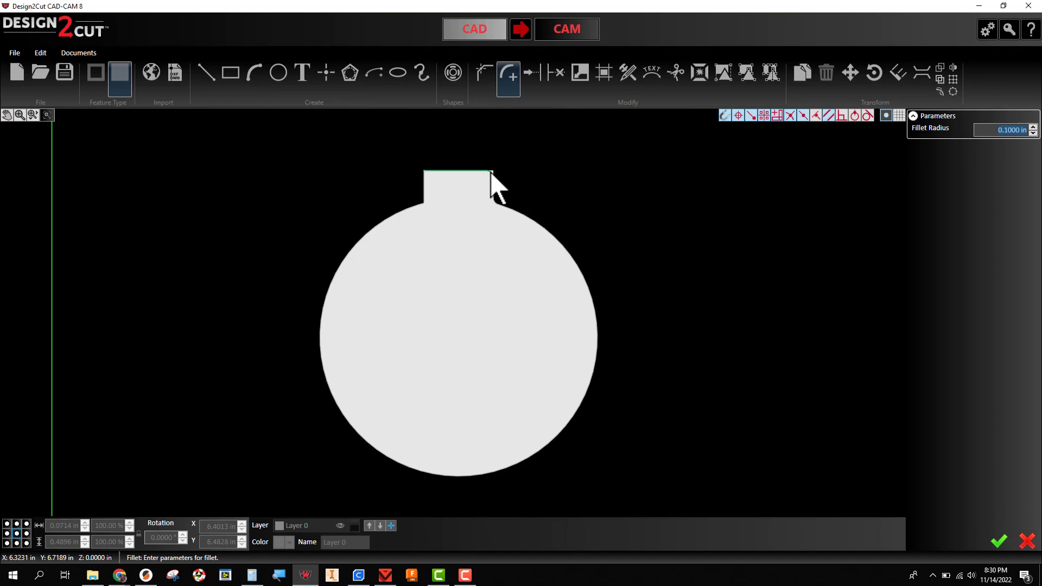
{"action": "left_click", "coordinate": [491, 173]}
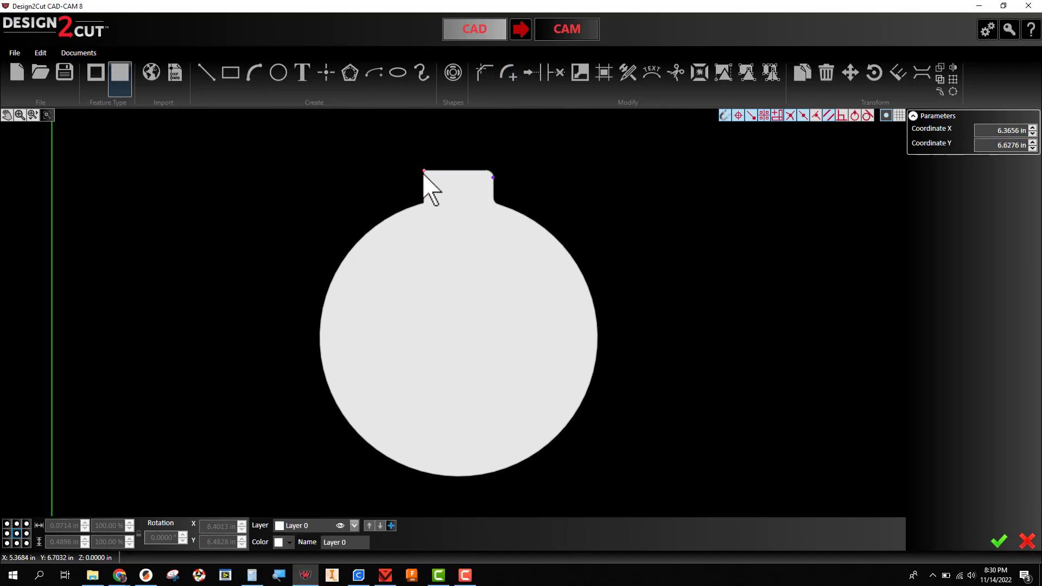
{"action": "key", "text": "Return"}
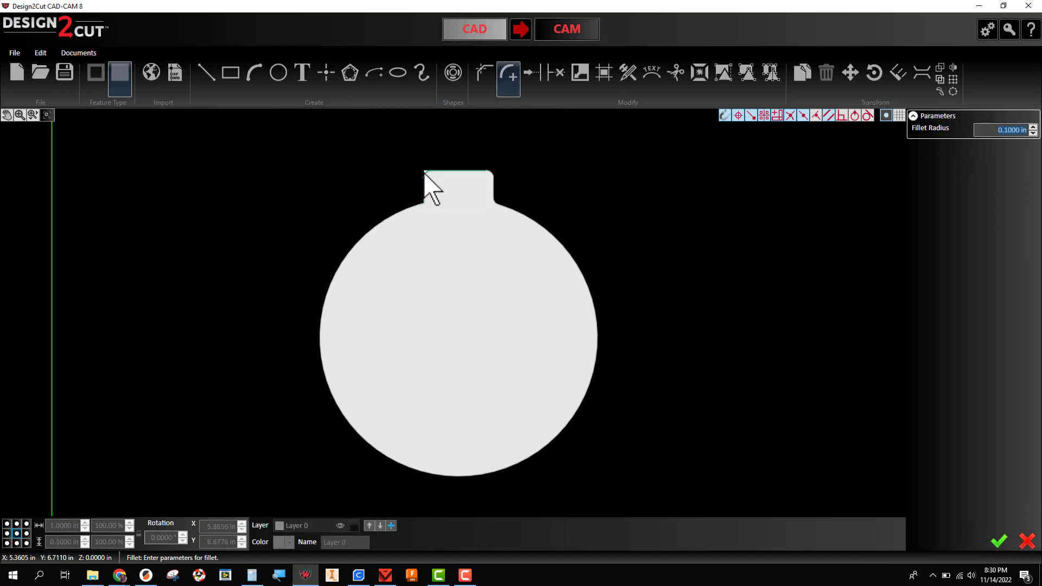
{"action": "left_click", "coordinate": [424, 173]}
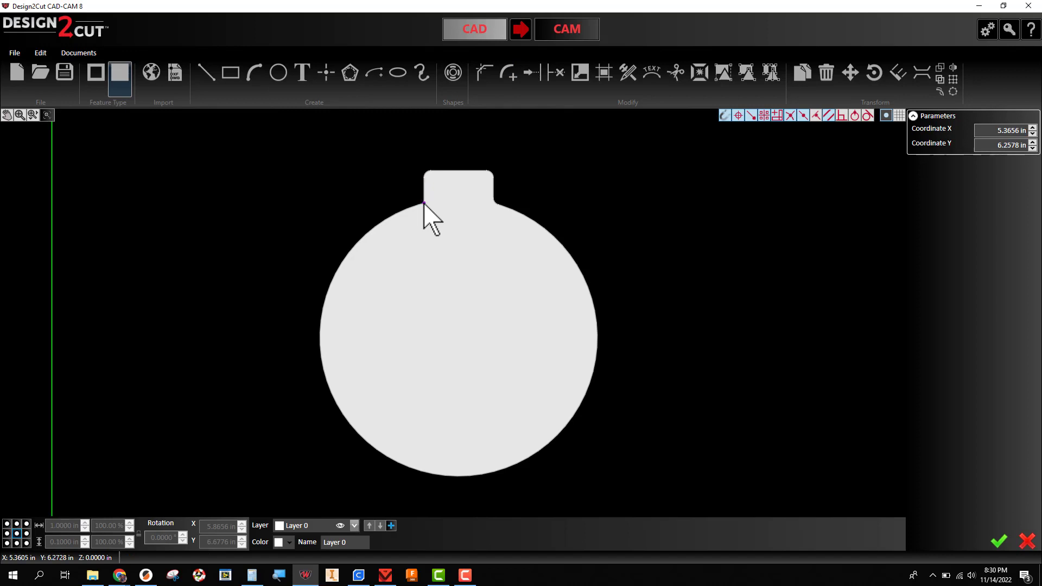
{"action": "key", "text": "Return"}
{"action": "left_click", "coordinate": [424, 203]}
{"action": "key", "text": "Escape"}
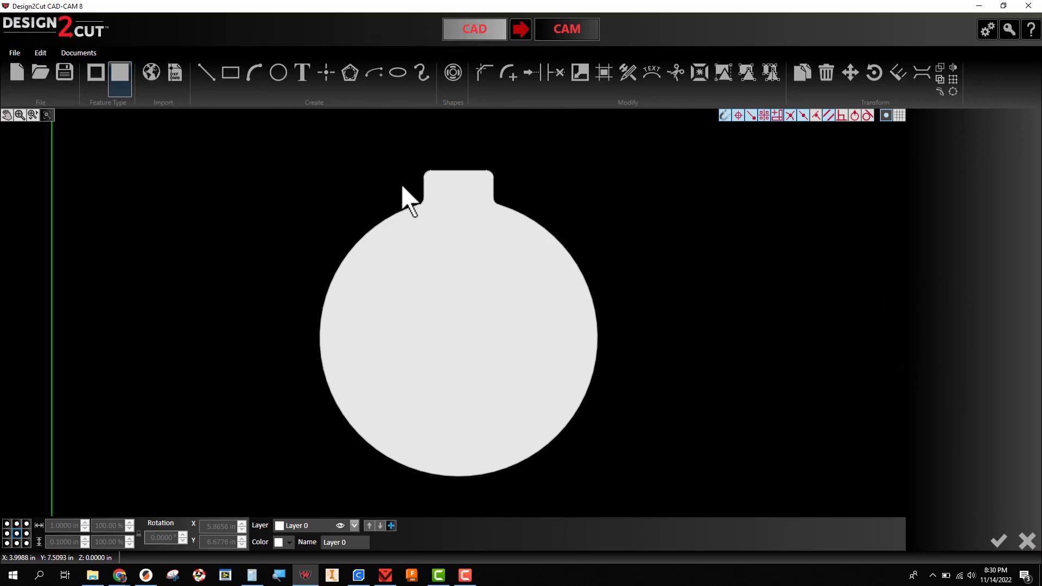
- Group all segments of the round tabbed outline into a single object and clear the selection
{"action": "left_click_drag", "start_coordinate": [280, 140], "coordinate": [634, 497]}
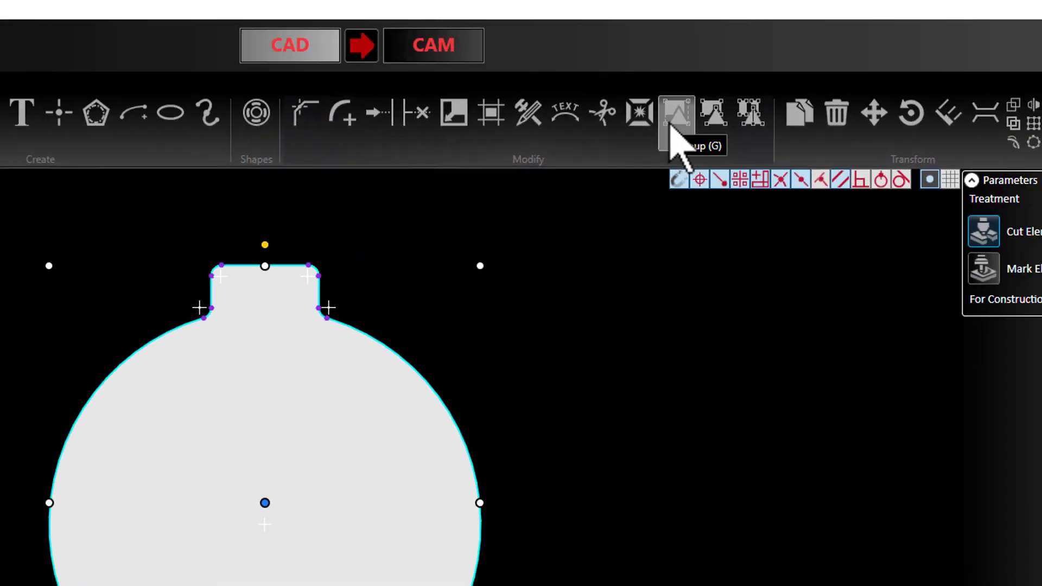
{"action": "left_click", "coordinate": [565, 223]}
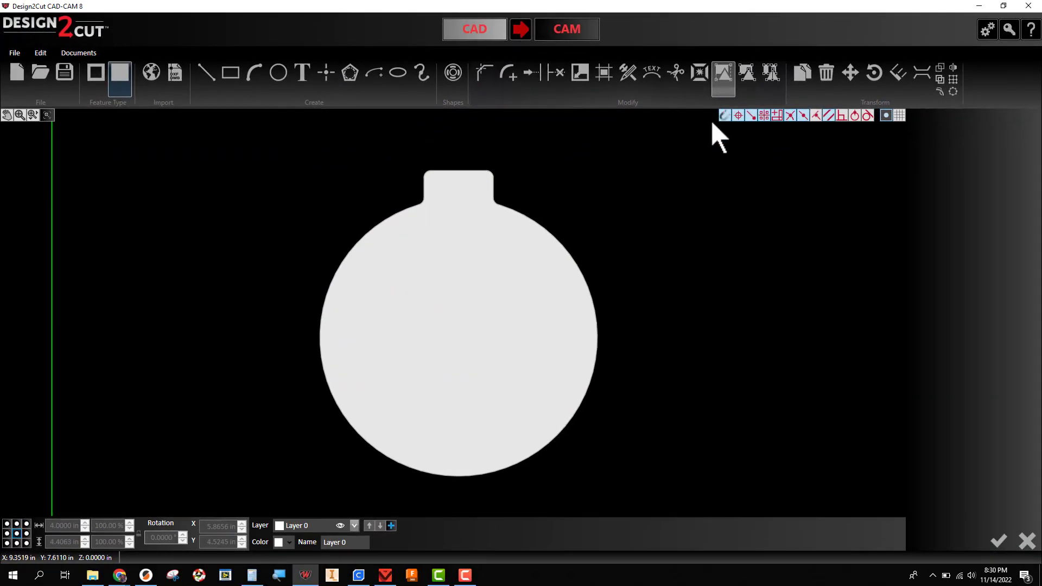
{"action": "left_click", "coordinate": [570, 262]}
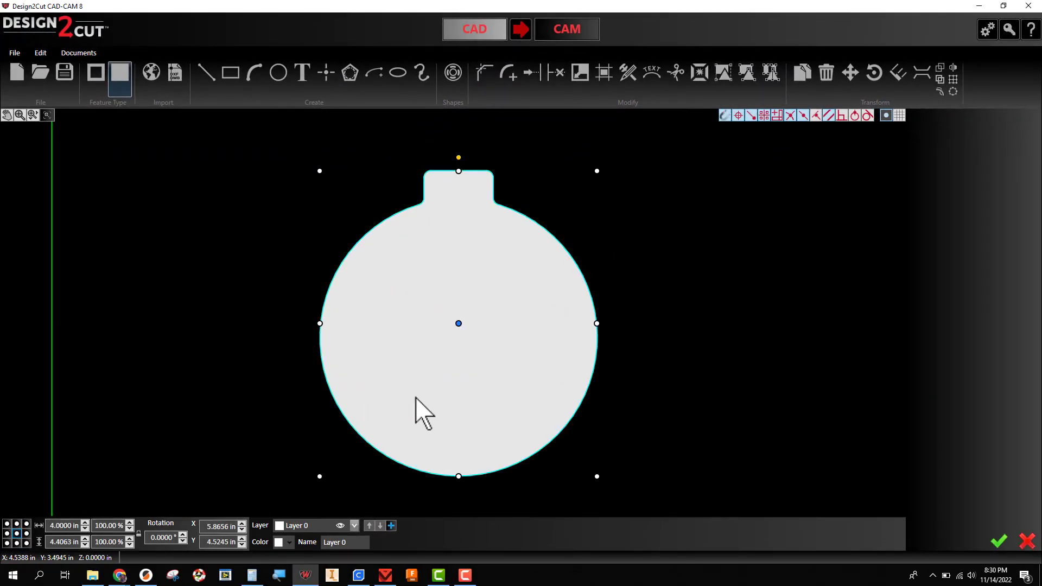
{"action": "left_click", "coordinate": [651, 398]}
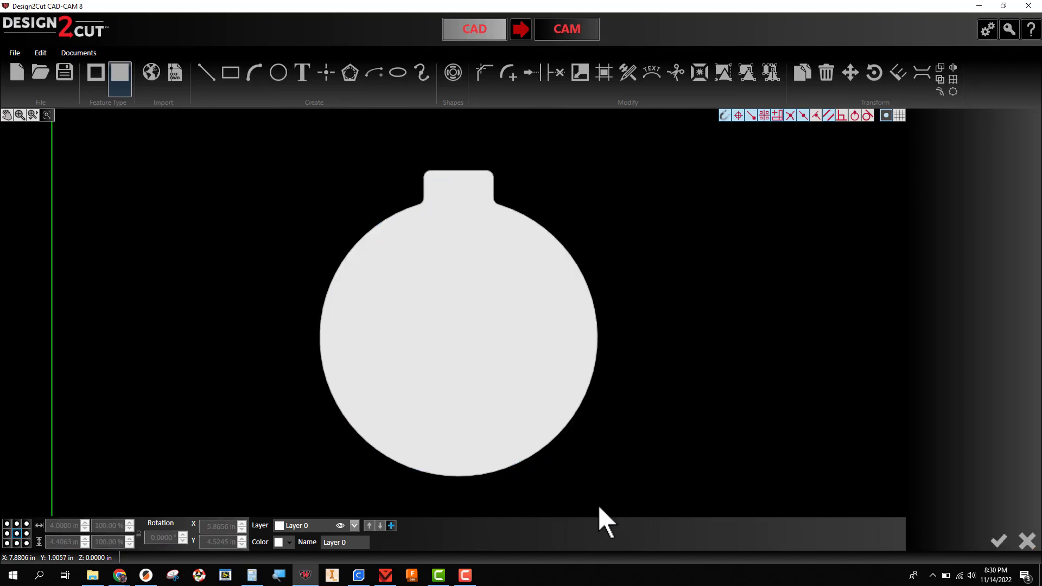
{"action": "middle_click_drag", "start_coordinate": [670, 368], "coordinate": [623, 343]}
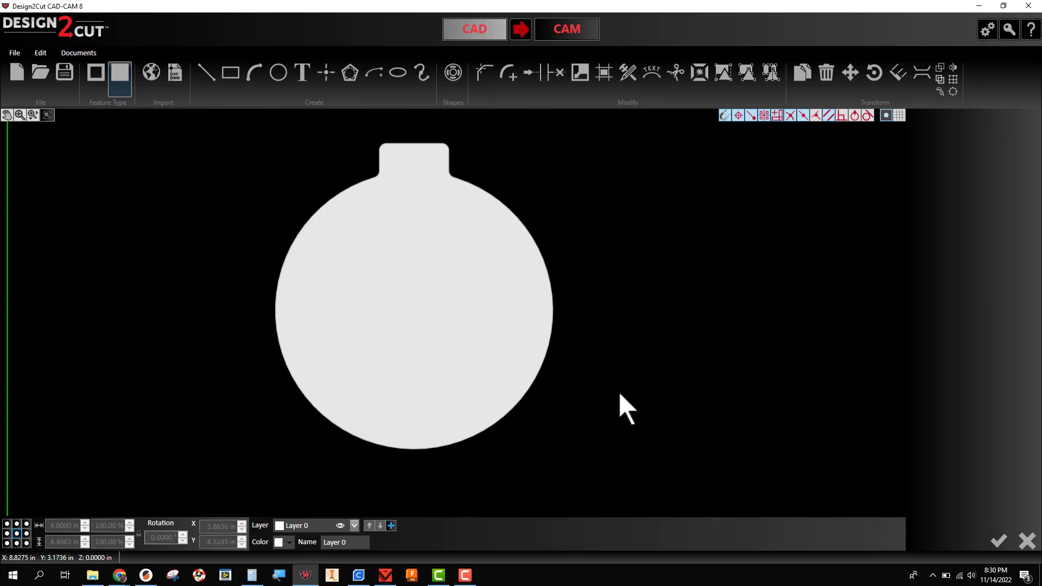
- Switch to the Chrome window with the "christmas tree" image search and look through the results
{"action": "left_click", "coordinate": [117, 577]}
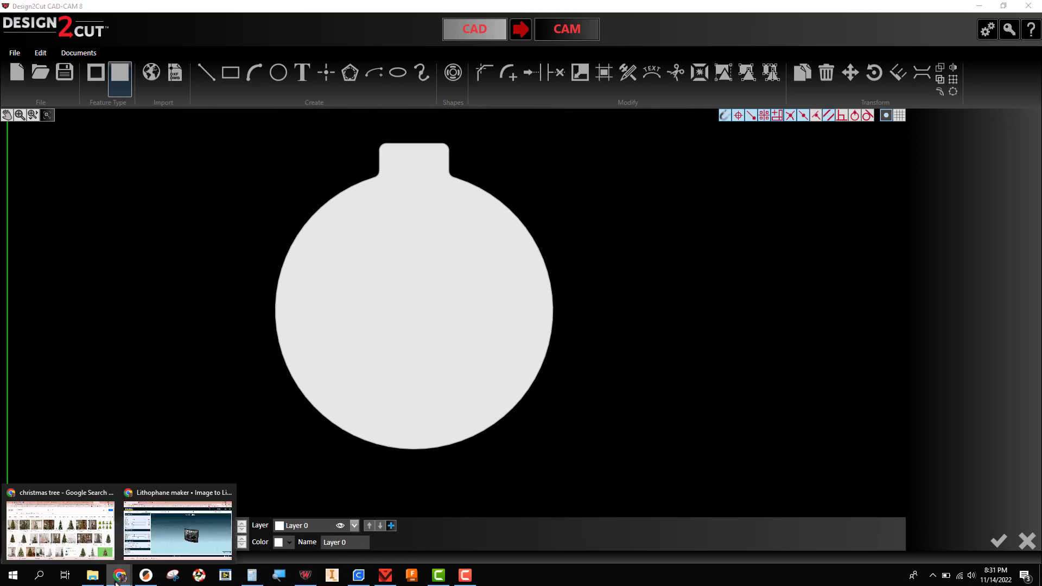
{"action": "left_click", "coordinate": [86, 540]}
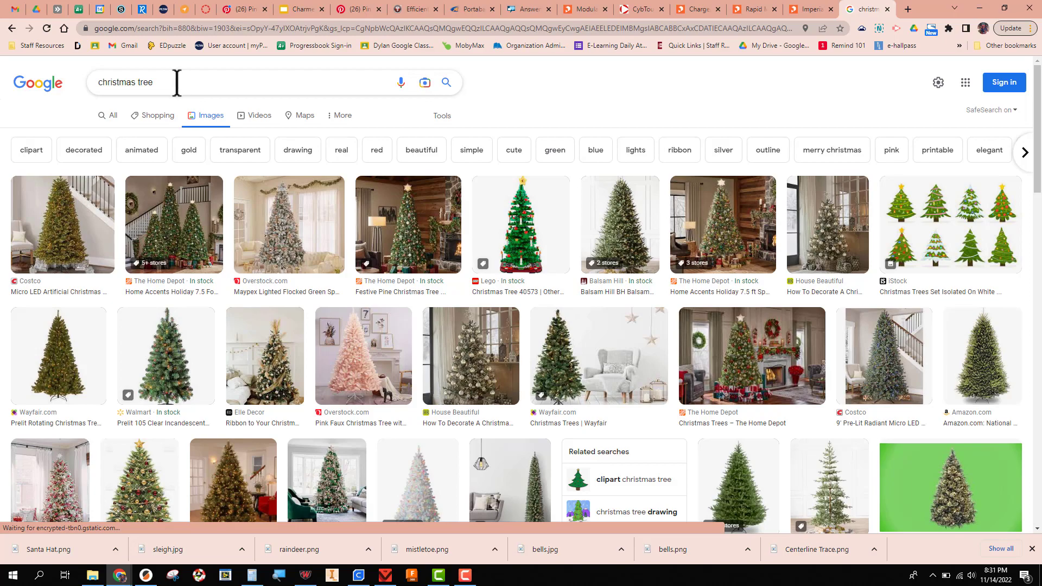
{"action": "scroll", "coordinate": [787, 332], "scroll_direction": "down", "scroll_amount": 1}
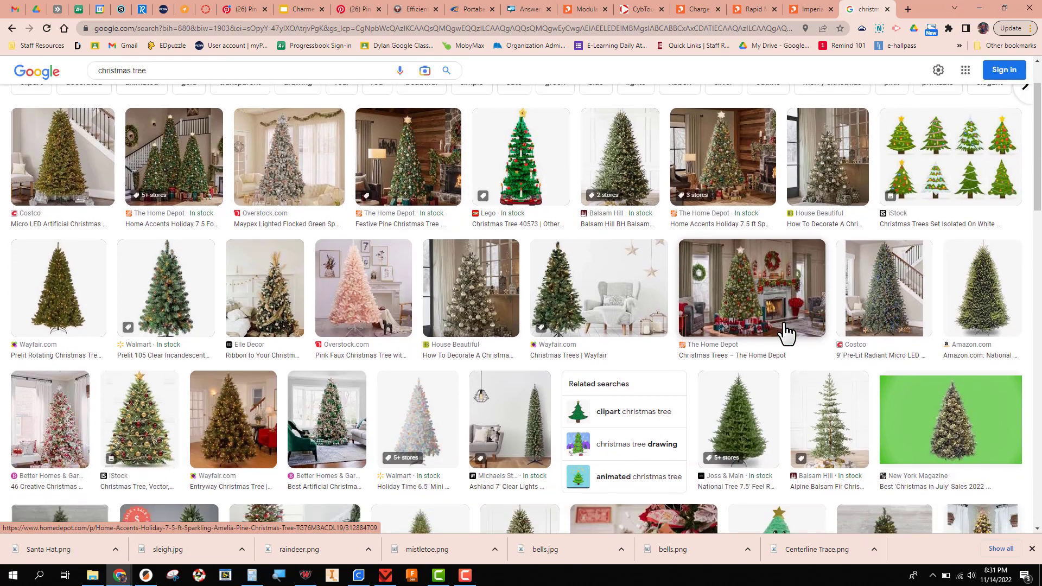
{"action": "scroll", "coordinate": [787, 332], "scroll_direction": "down", "scroll_amount": 3}
{"action": "scroll", "coordinate": [786, 327], "scroll_direction": "up", "scroll_amount": 5}
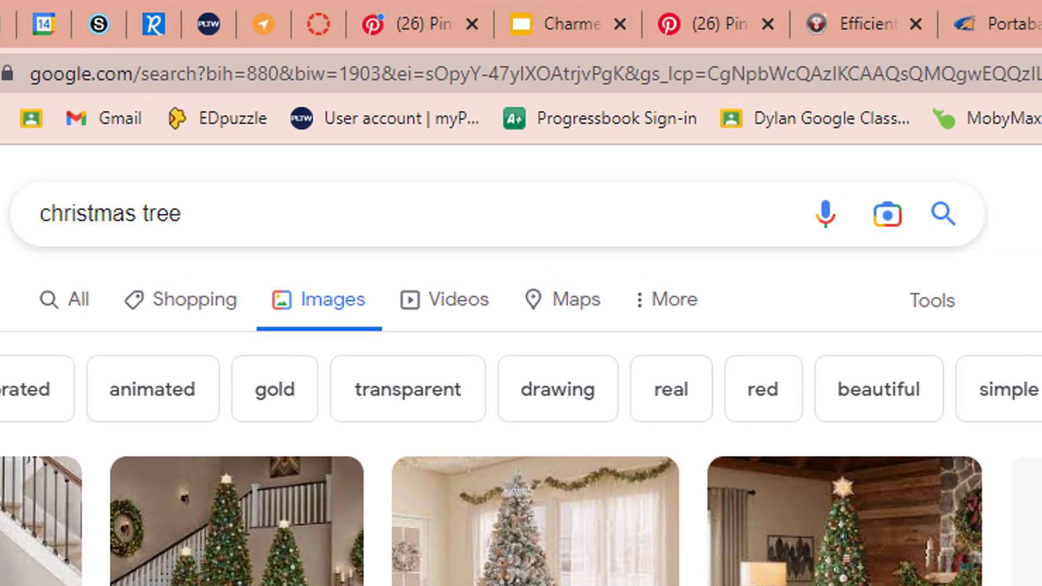
- Filter the christmas tree image results to black and white colour and the Clip Art type
{"action": "left_click", "coordinate": [932, 301]}
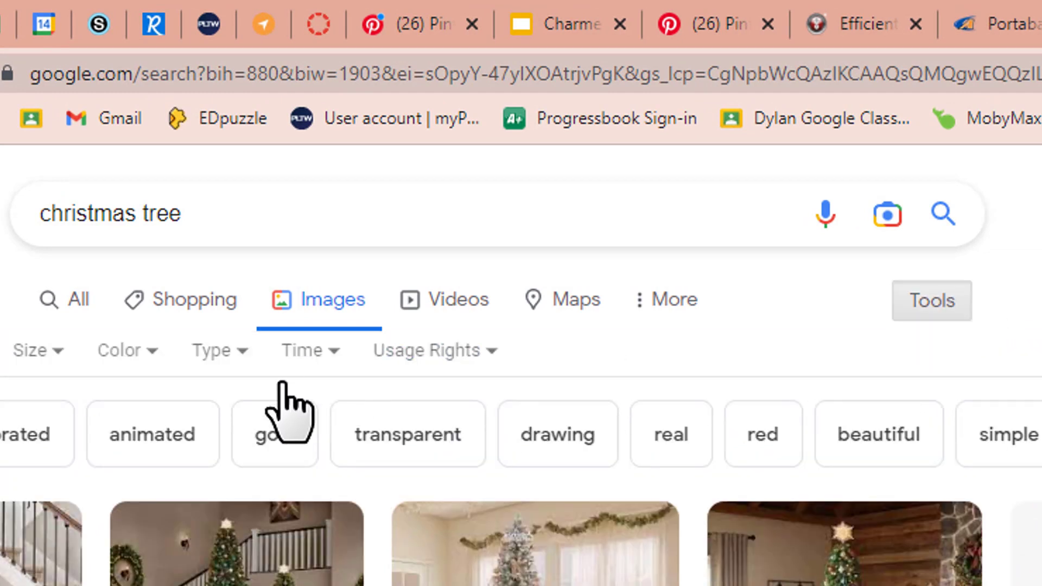
{"action": "left_click", "coordinate": [124, 351]}
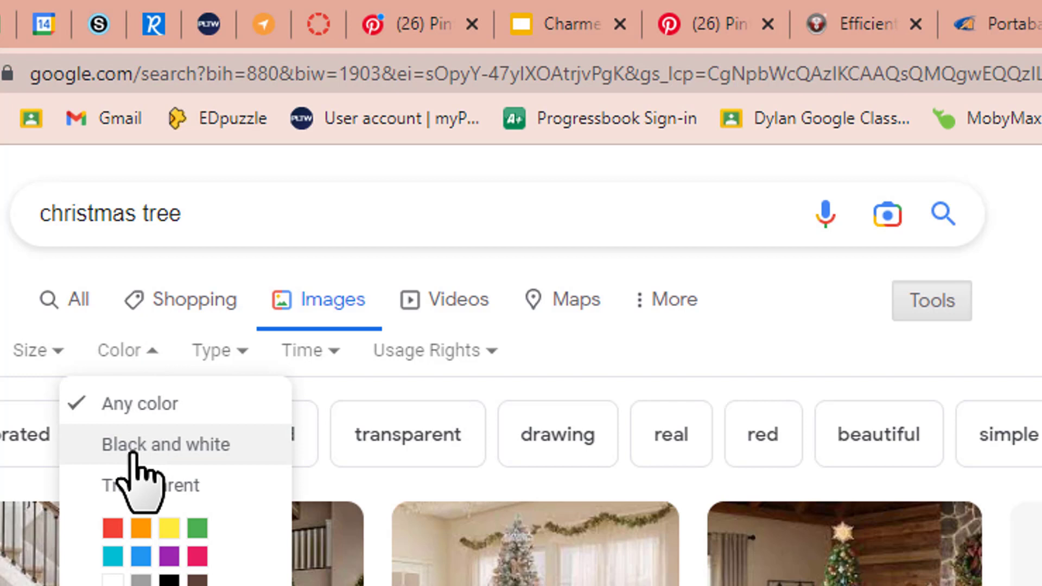
{"action": "left_click", "coordinate": [136, 451]}
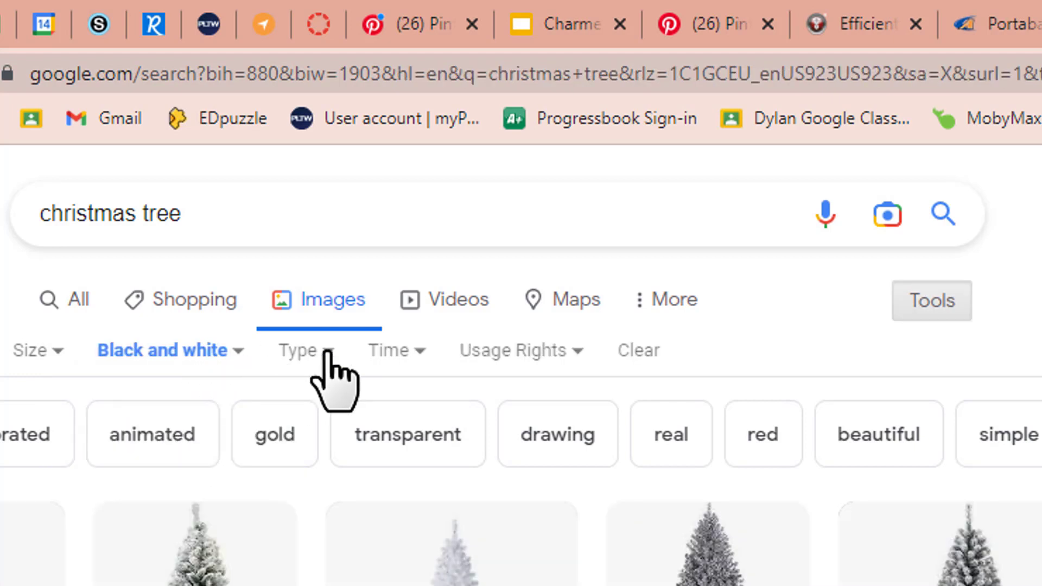
{"action": "left_click", "coordinate": [318, 352]}
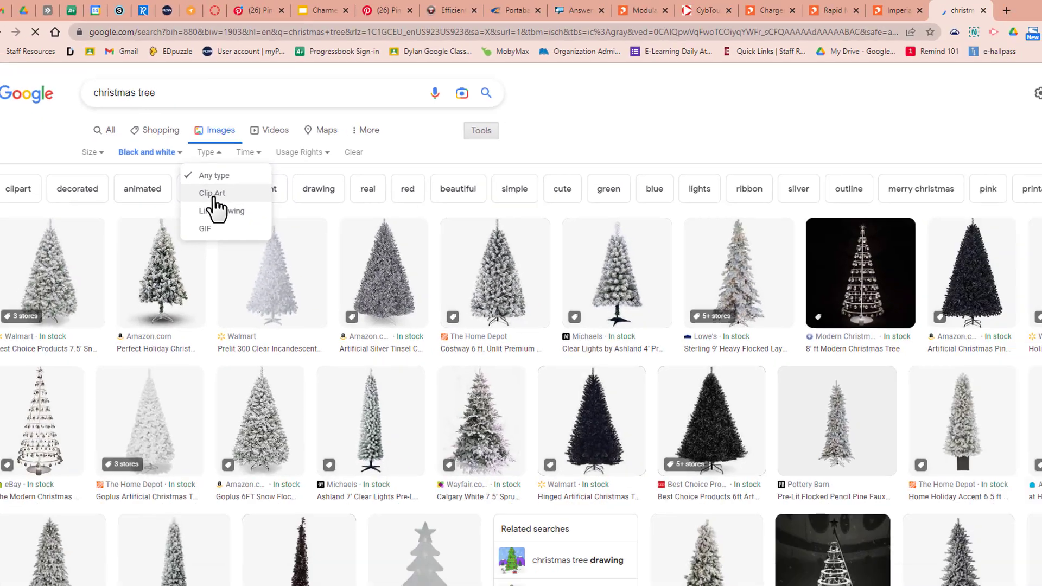
{"action": "left_click", "coordinate": [315, 446]}
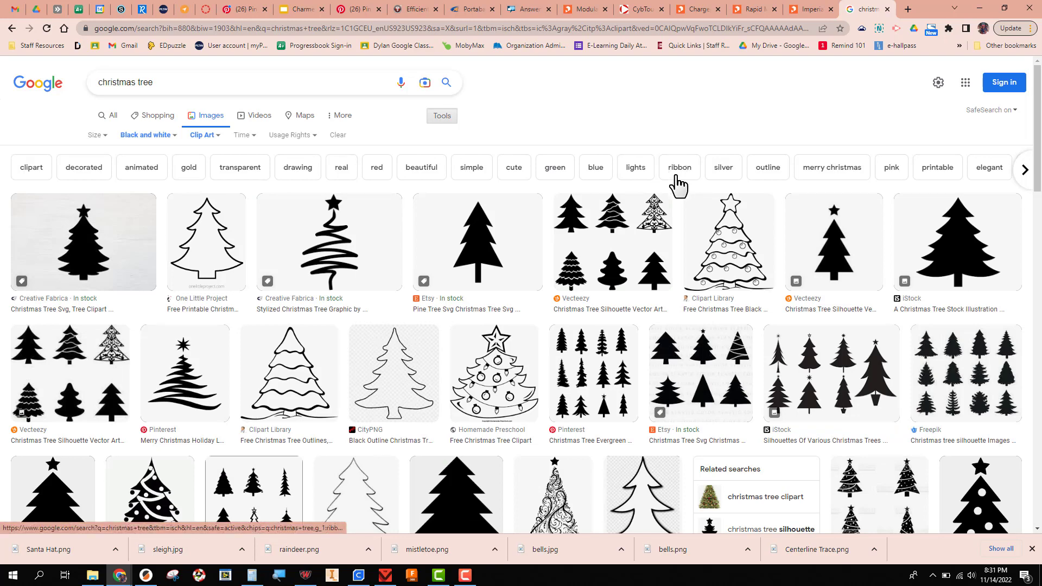
- Start saving the stylized zigzag christmas tree image with the star, choosing the Pictures folder
{"action": "scroll", "coordinate": [678, 185], "scroll_direction": "down", "scroll_amount": 1}
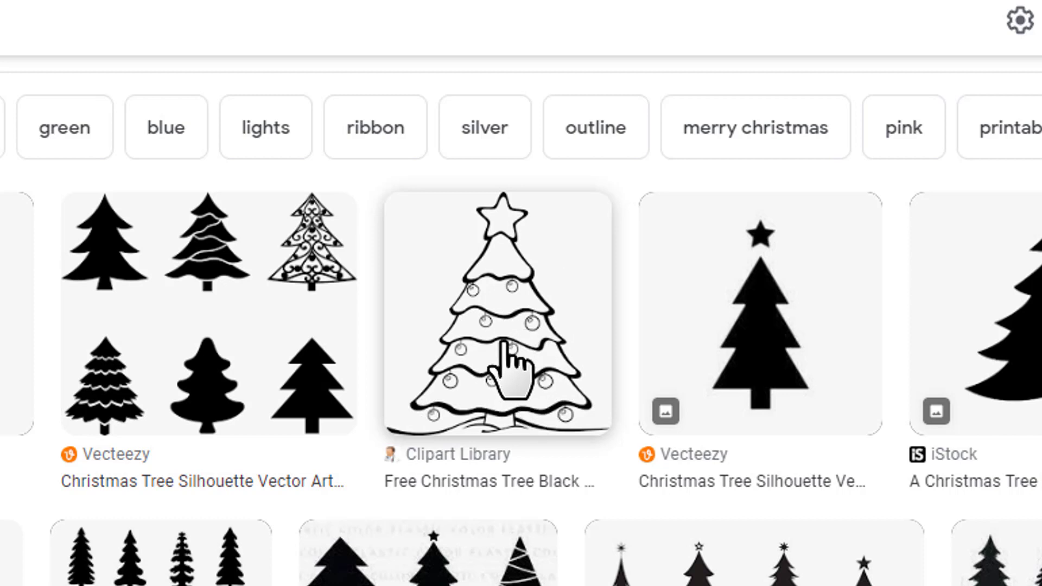
{"action": "scroll", "coordinate": [543, 293], "scroll_direction": "down", "scroll_amount": 5}
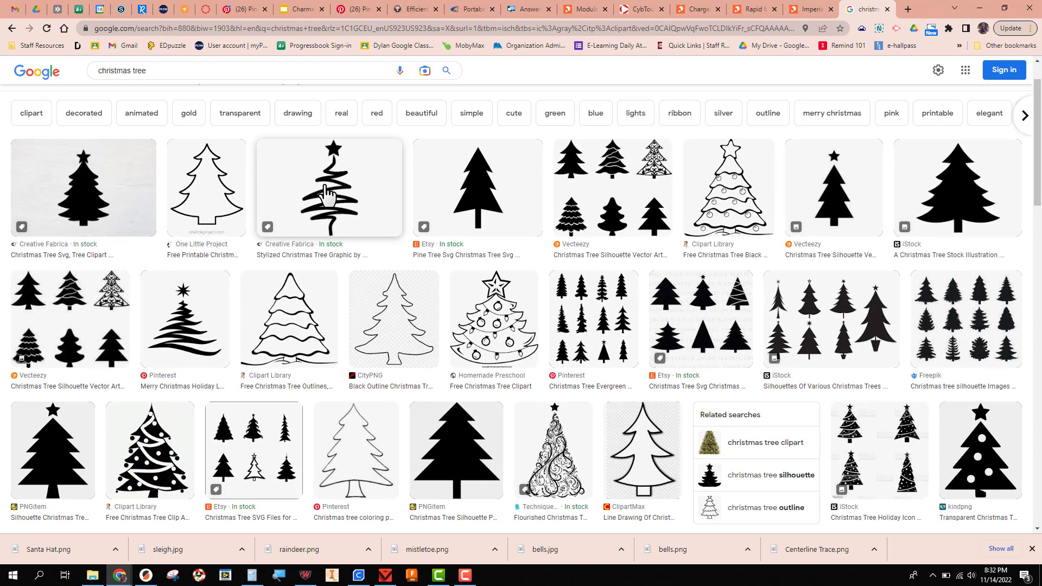
{"action": "right_click", "coordinate": [325, 187]}
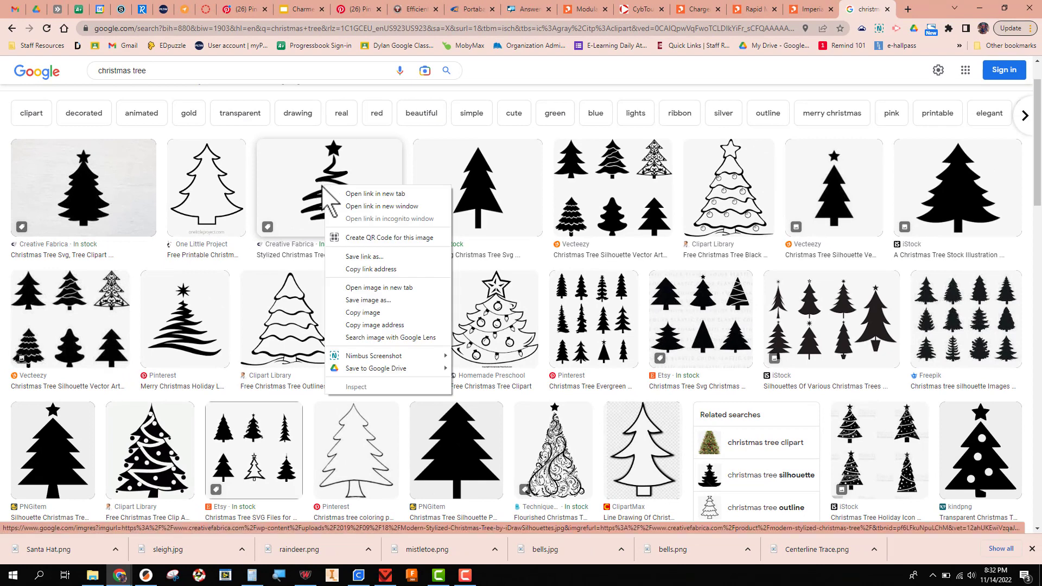
{"action": "left_click", "coordinate": [357, 300]}
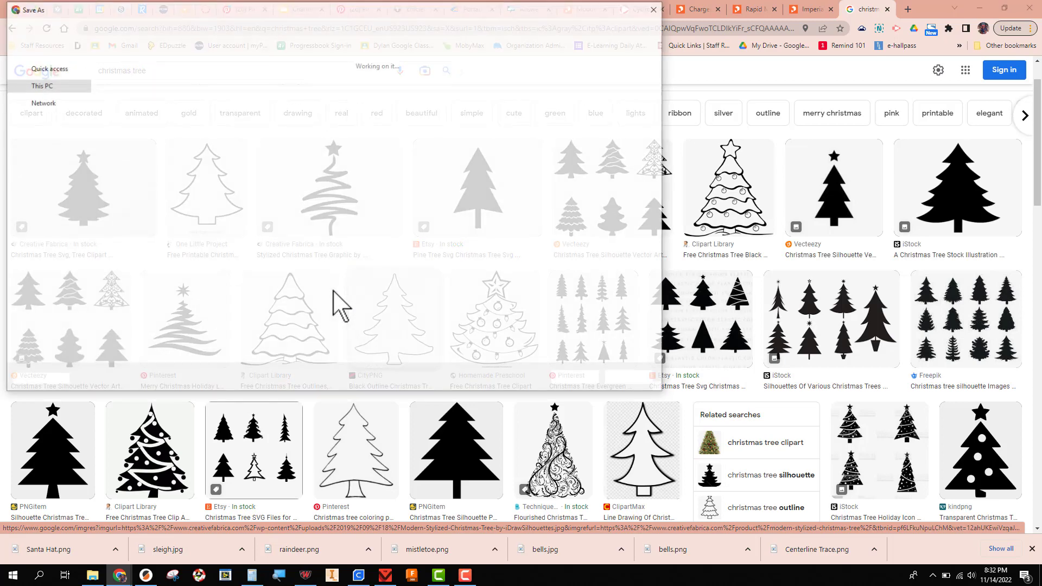
{"action": "left_click", "coordinate": [65, 233]}
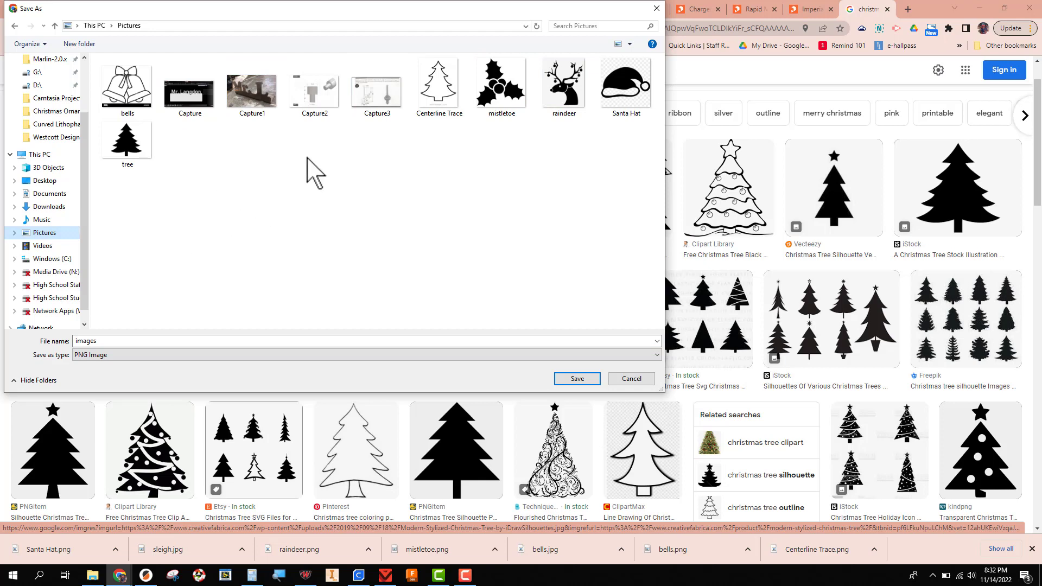
{"action": "left_click", "coordinate": [184, 342]}
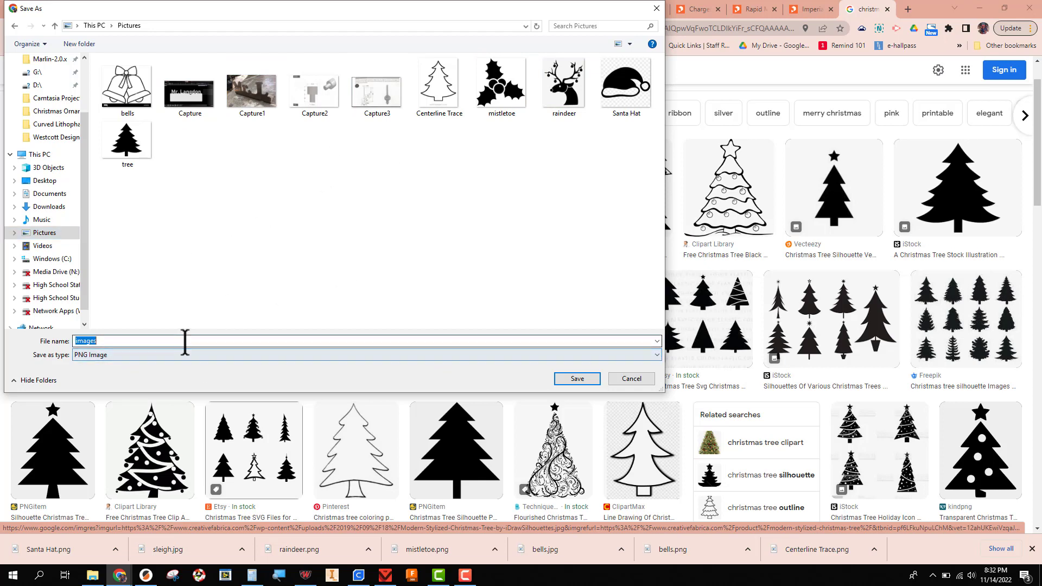
{"action": "type", "text": "Tree"}
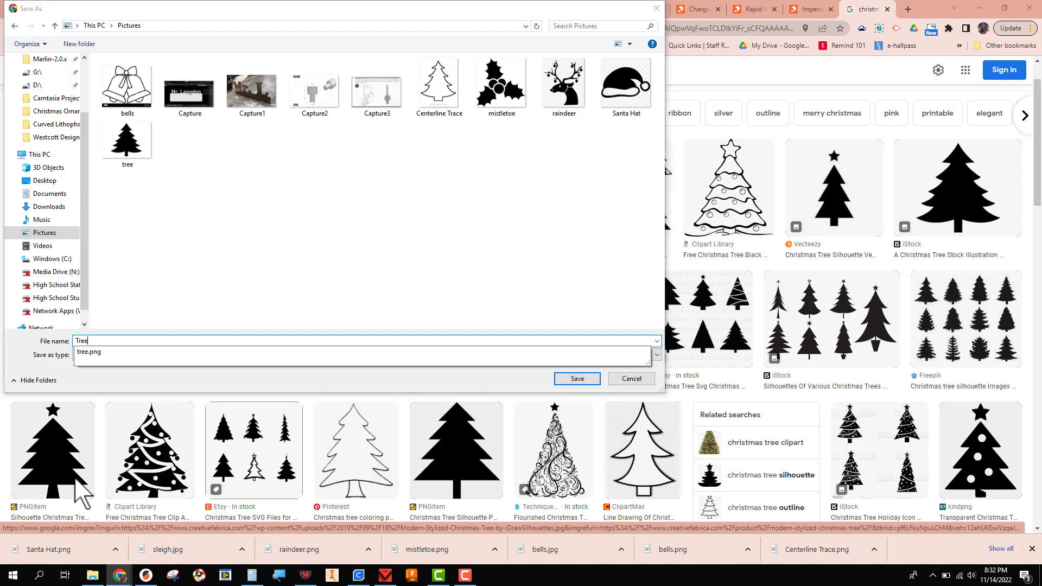
{"action": "key", "text": "Return"}
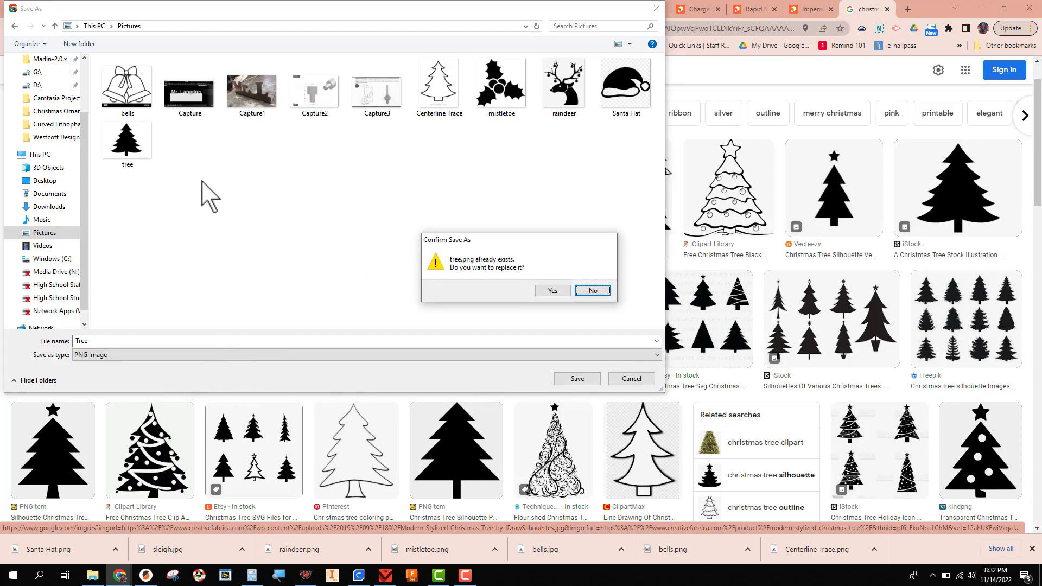
{"action": "left_click", "coordinate": [592, 292]}
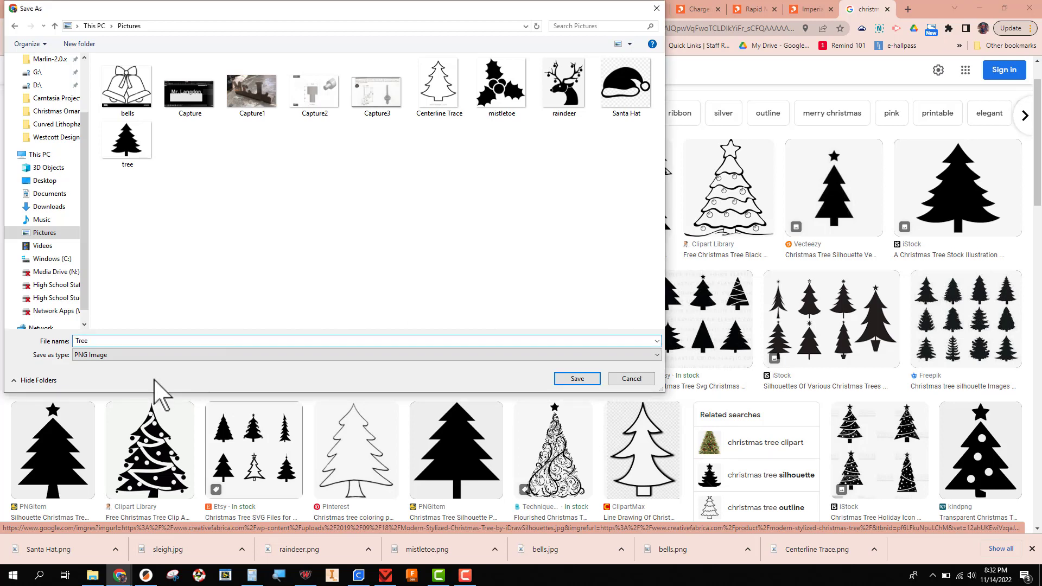
- Save the image as a PNG named "Ornament Tree"
{"action": "key", "text": "BackSpace"}
{"action": "key", "text": "BackSpace"}
{"action": "key", "text": "BackSpace"}
{"action": "key", "text": "BackSpace"}
{"action": "type", "text": "Ornament Tree"}
{"action": "key", "text": "Return"}
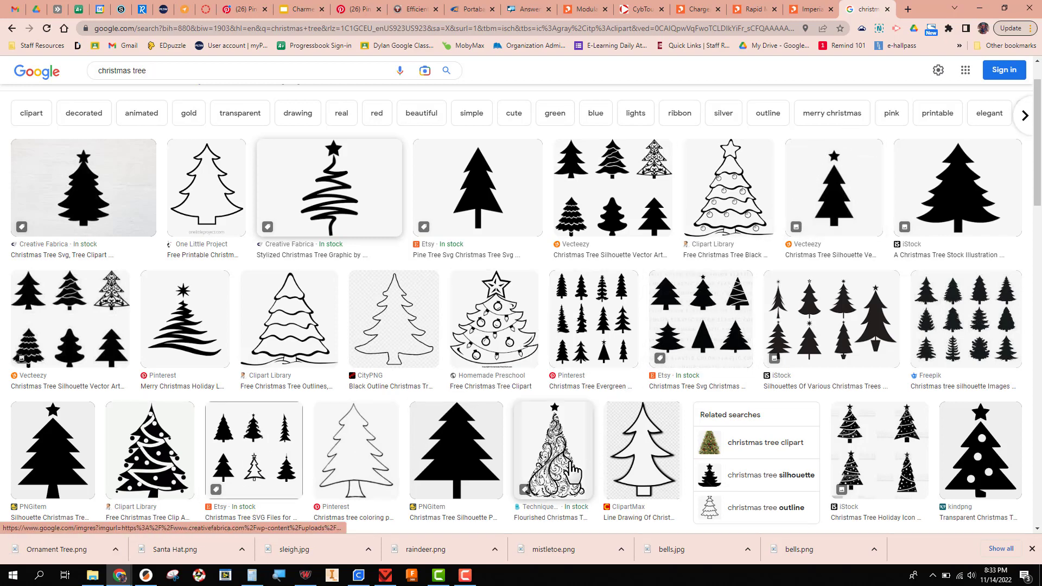
- Switch back to Design2Cut and load the Ornament Tree image from Pictures with Import Silhouette
{"action": "left_click", "coordinate": [306, 575]}
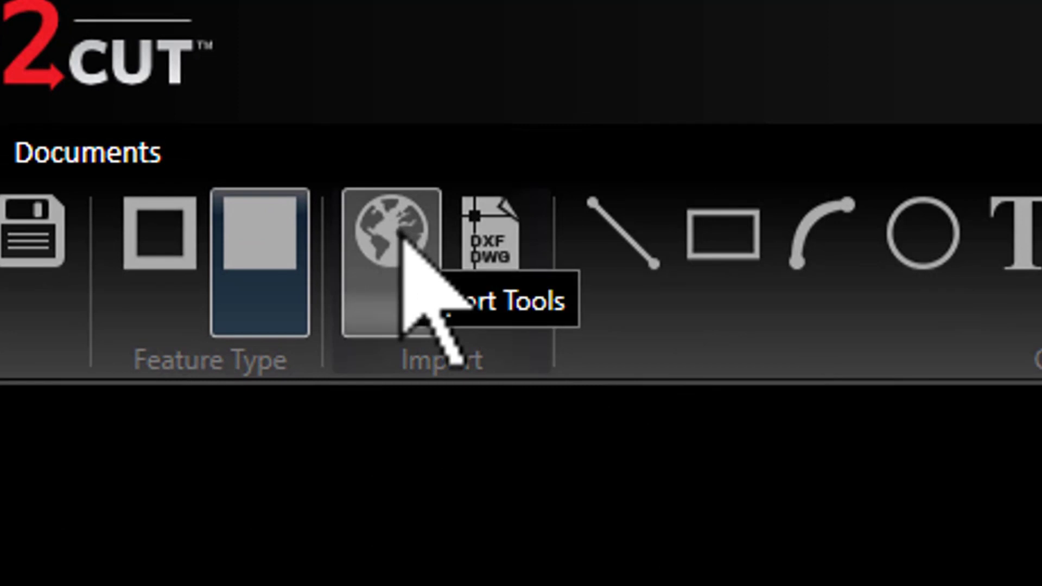
{"action": "left_click", "coordinate": [391, 268]}
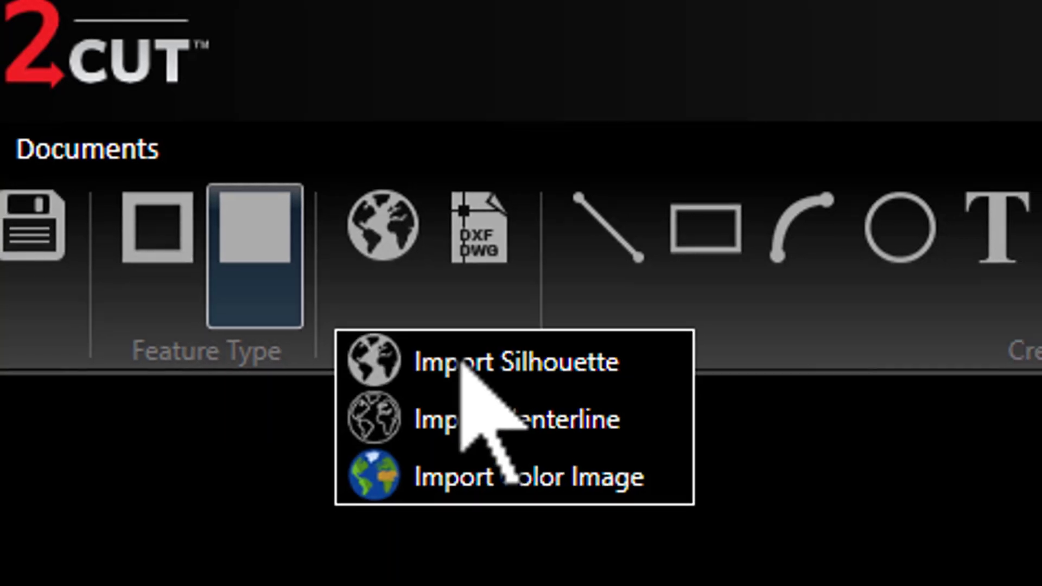
{"action": "left_click", "coordinate": [467, 373]}
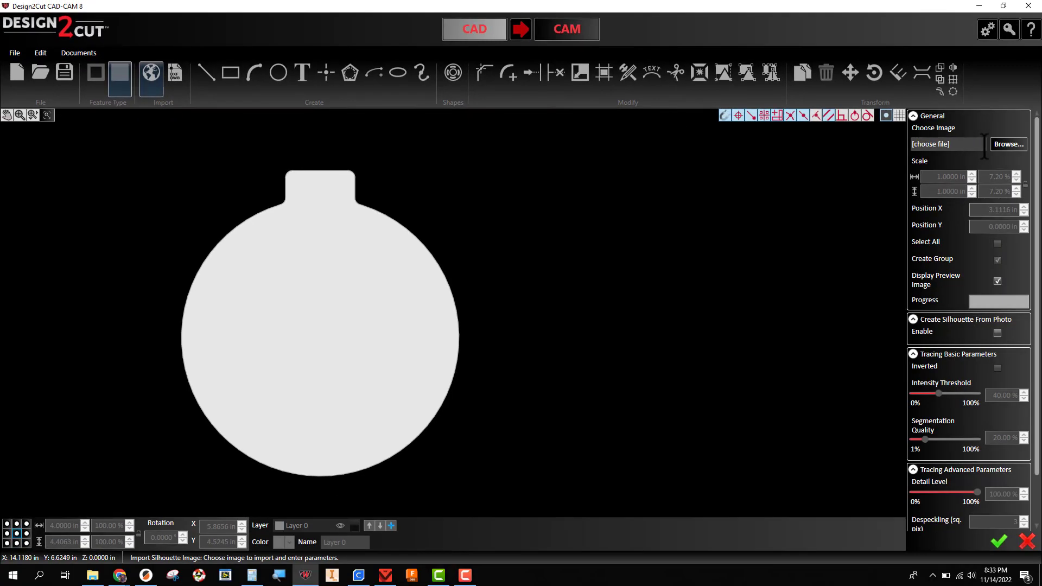
{"action": "left_click", "coordinate": [1007, 144]}
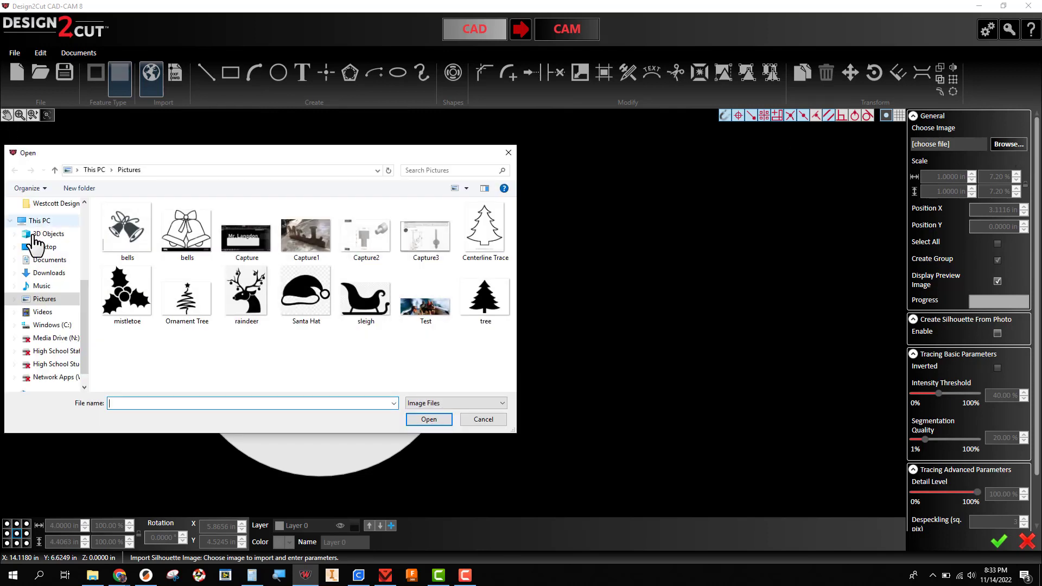
{"action": "left_click", "coordinate": [43, 301]}
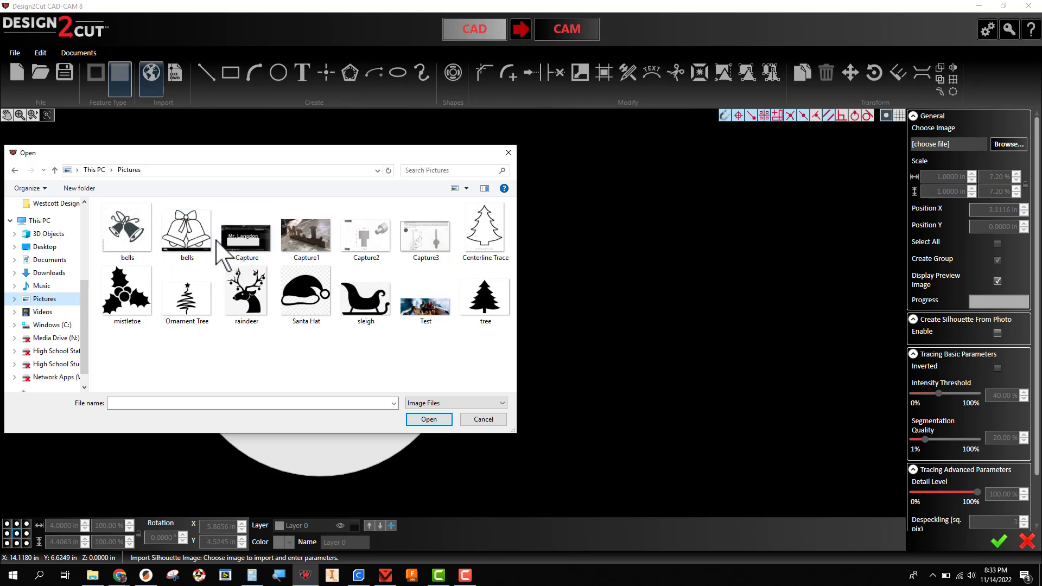
{"action": "double_click", "coordinate": [181, 305]}
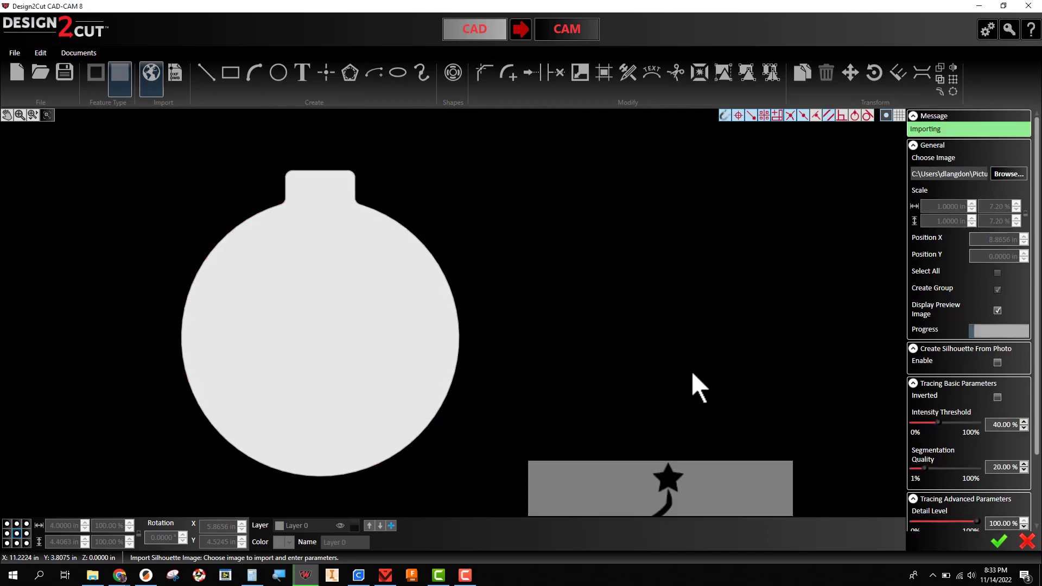
- Examine the traced outline of the tree silhouette in the import preview, from the star down to the trunk
{"action": "scroll", "coordinate": [654, 343], "scroll_direction": "down", "scroll_amount": 8}
{"action": "scroll", "coordinate": [689, 366], "scroll_direction": "up", "scroll_amount": 6}
{"action": "middle_click_drag", "start_coordinate": [694, 372], "coordinate": [531, 206]}
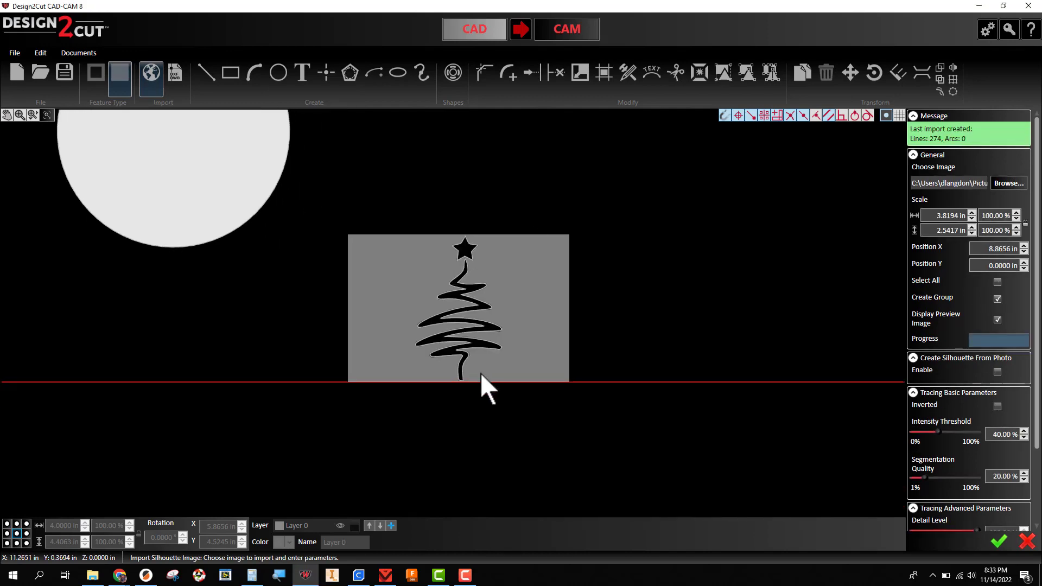
{"action": "scroll", "coordinate": [478, 370], "scroll_direction": "up", "scroll_amount": 4}
{"action": "scroll", "coordinate": [457, 309], "scroll_direction": "up", "scroll_amount": 1}
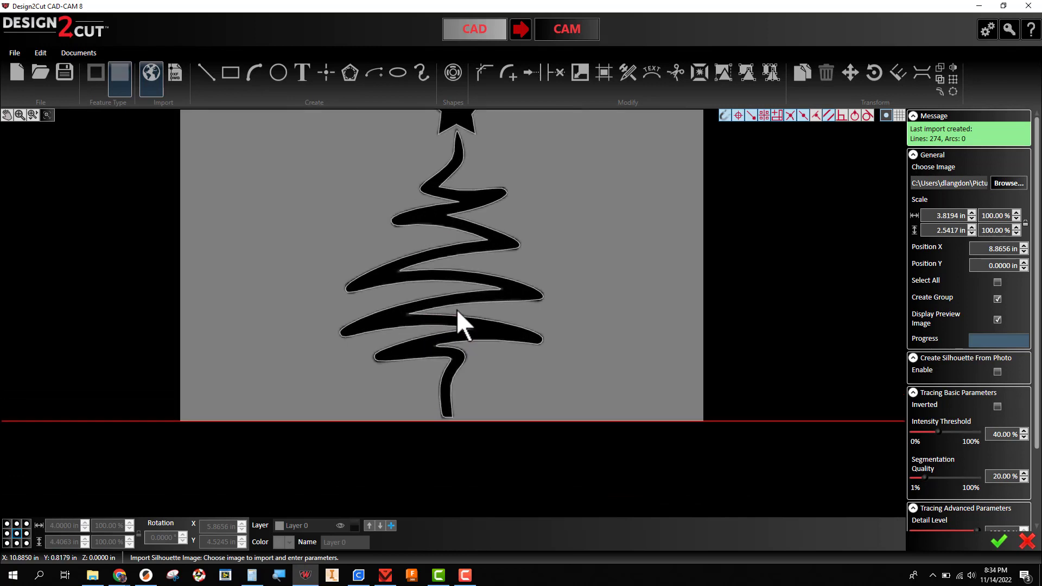
{"action": "scroll", "coordinate": [457, 309], "scroll_direction": "down", "scroll_amount": 2}
{"action": "scroll", "coordinate": [490, 204], "scroll_direction": "up", "scroll_amount": 1}
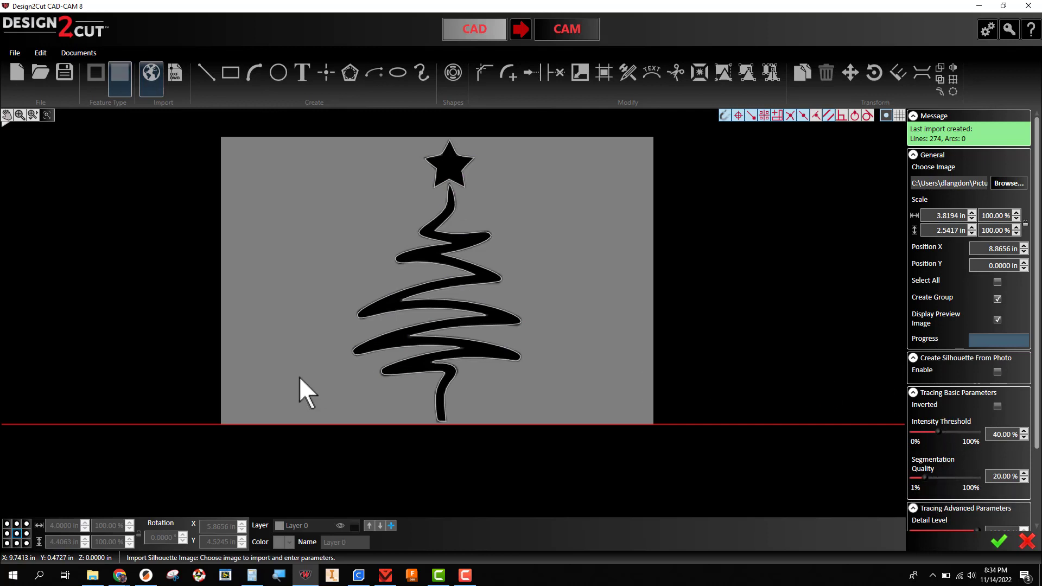
{"action": "scroll", "coordinate": [475, 371], "scroll_direction": "down", "scroll_amount": 1}
{"action": "scroll", "coordinate": [474, 370], "scroll_direction": "up", "scroll_amount": 1}
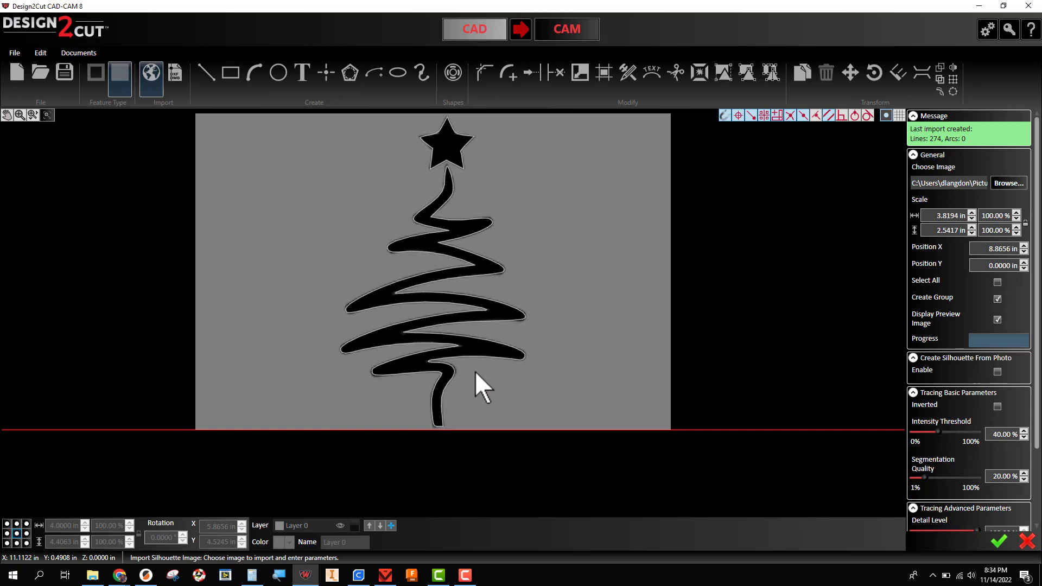
{"action": "scroll", "coordinate": [475, 371], "scroll_direction": "down", "scroll_amount": 2}
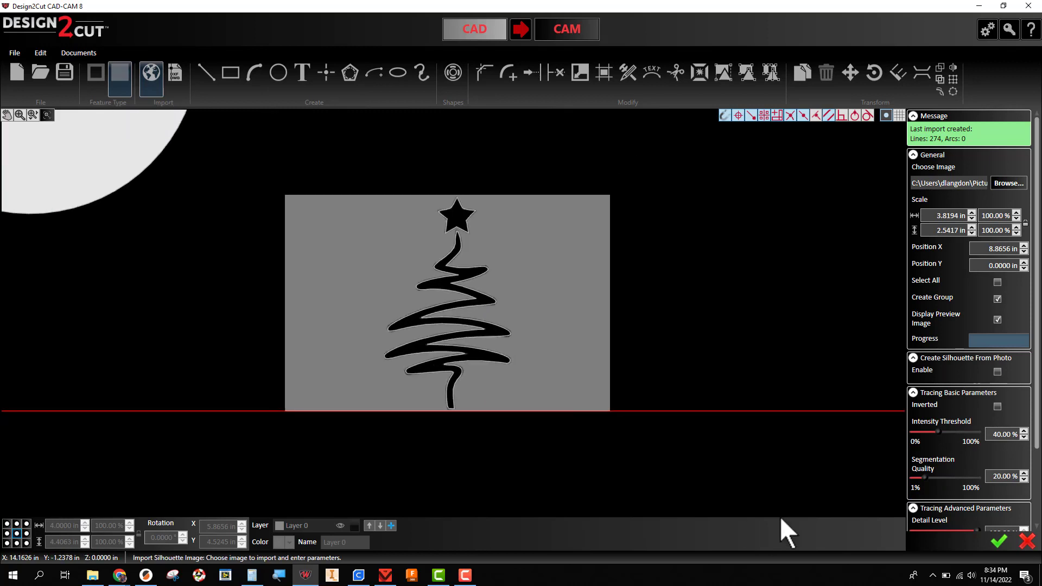
- Accept the silhouette import to place the traced christmas tree beside the ornament
{"action": "left_click", "coordinate": [1001, 543]}
{"action": "scroll", "coordinate": [400, 250], "scroll_direction": "down", "scroll_amount": 3}
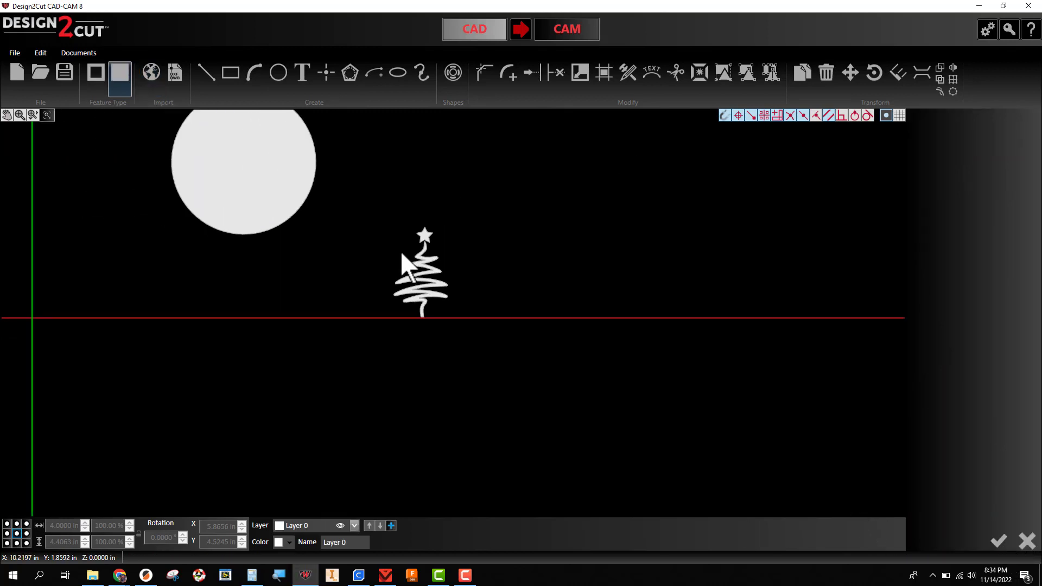
{"action": "scroll", "coordinate": [457, 261], "scroll_direction": "up", "scroll_amount": 1}
{"action": "middle_click_drag", "start_coordinate": [457, 262], "coordinate": [659, 358]}
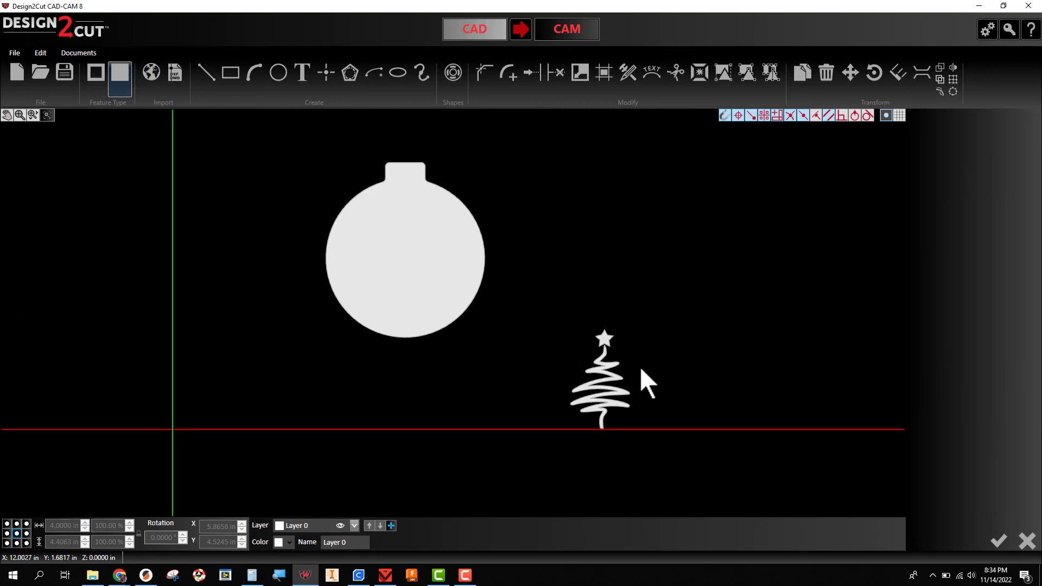
- Move the tree silhouette up beside the ornament and enlarge it proportionally to about 2 in wide
{"action": "left_click", "coordinate": [609, 386]}
{"action": "left_click_drag", "start_coordinate": [600, 383], "coordinate": [566, 272]}
{"action": "mouse_move", "coordinate": [598, 222]}
{"action": "left_mouse_down"}
{"action": "mouse_move", "coordinate": [646, 175]}
{"action": "mouse_move", "coordinate": [607, 206]}
{"action": "left_mouse_up"}
- Center the tree silhouette on the round ornament and shrink it proportionally to about 1.77 in wide
{"action": "left_click_drag", "start_coordinate": [572, 274], "coordinate": [405, 259]}
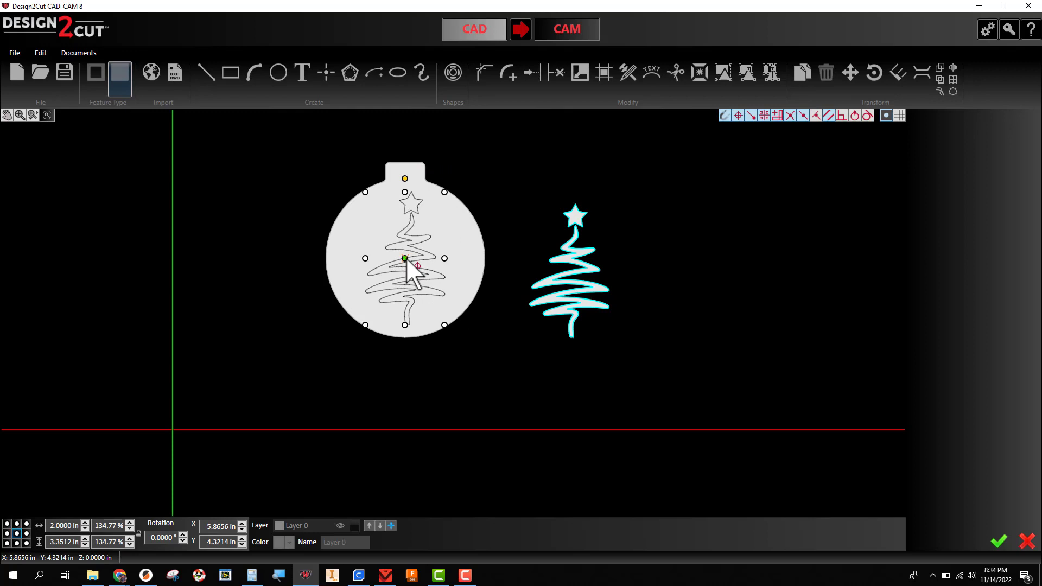
{"action": "left_click_drag", "start_coordinate": [406, 260], "coordinate": [406, 260]}
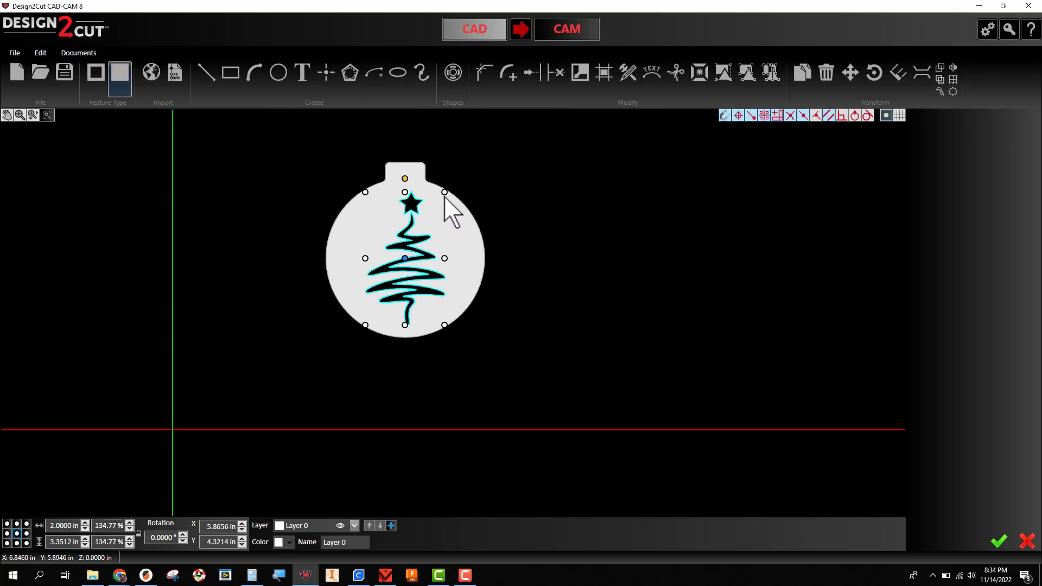
{"action": "mouse_move", "coordinate": [445, 194]}
{"action": "left_mouse_down"}
{"action": "mouse_move", "coordinate": [437, 210]}
{"action": "mouse_move", "coordinate": [442, 203]}
{"action": "left_mouse_up"}
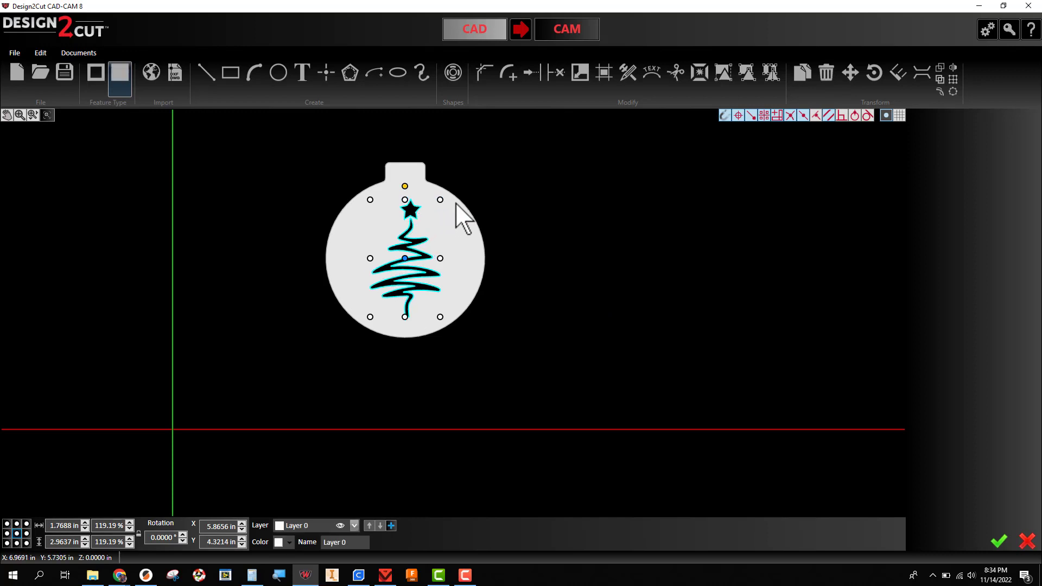
{"action": "left_click", "coordinate": [487, 200]}
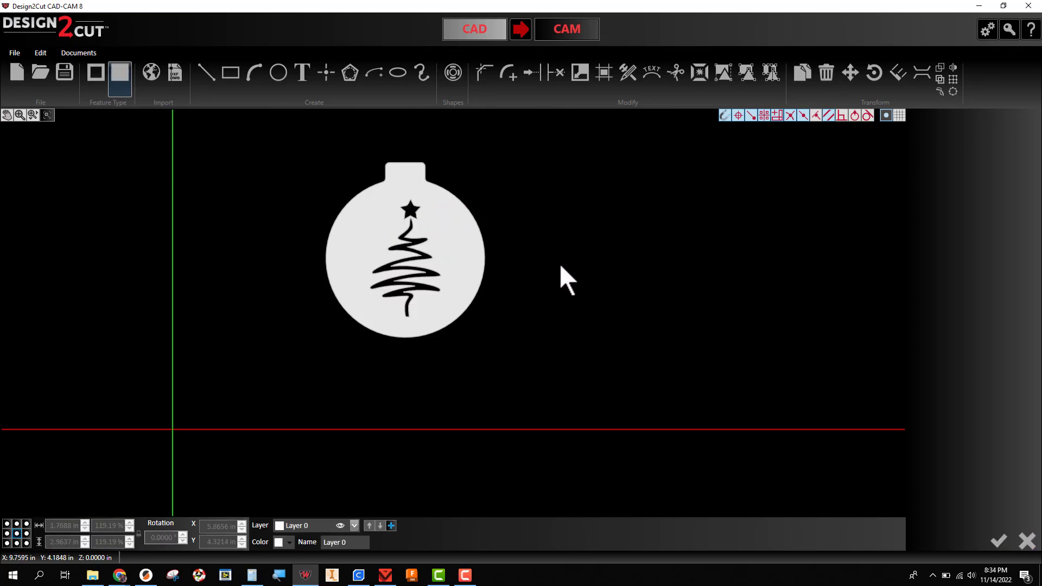
{"action": "middle_click_drag", "start_coordinate": [559, 264], "coordinate": [551, 298]}
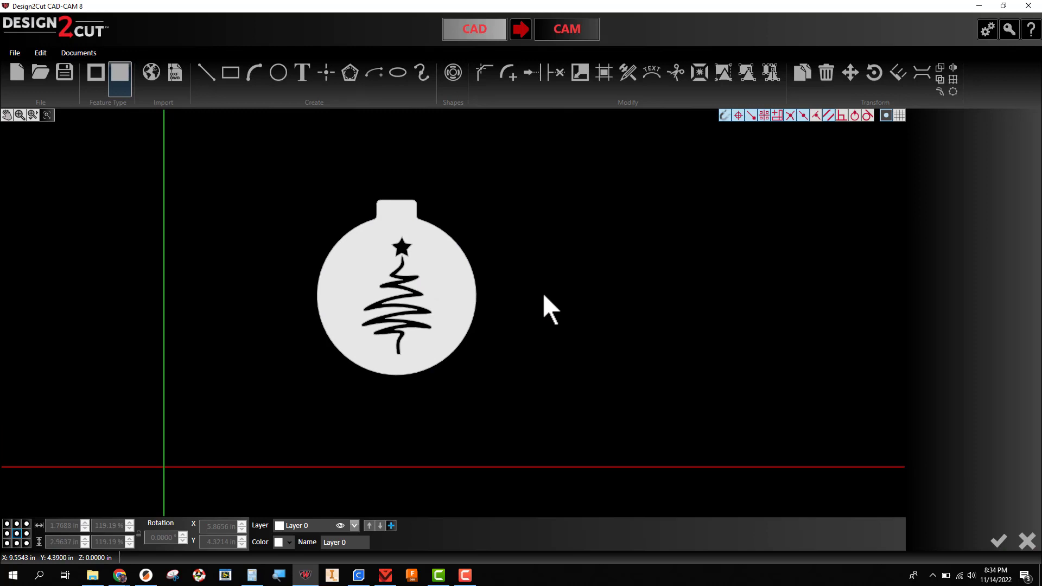
{"action": "scroll", "coordinate": [543, 293], "scroll_direction": "up", "scroll_amount": 3}
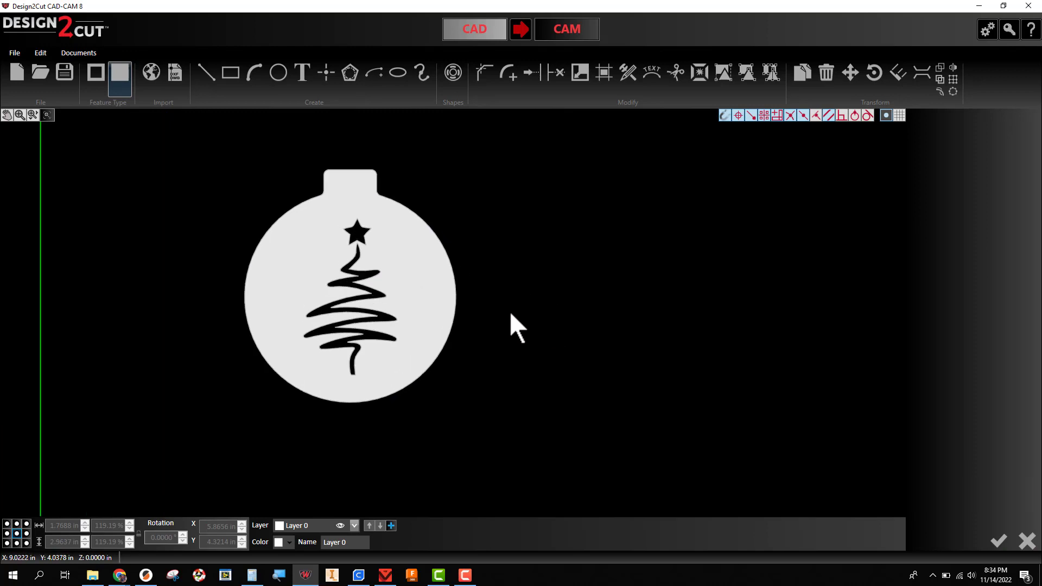
{"action": "scroll", "coordinate": [511, 314], "scroll_direction": "up", "scroll_amount": 2}
{"action": "middle_click_drag", "start_coordinate": [511, 314], "coordinate": [609, 334]}
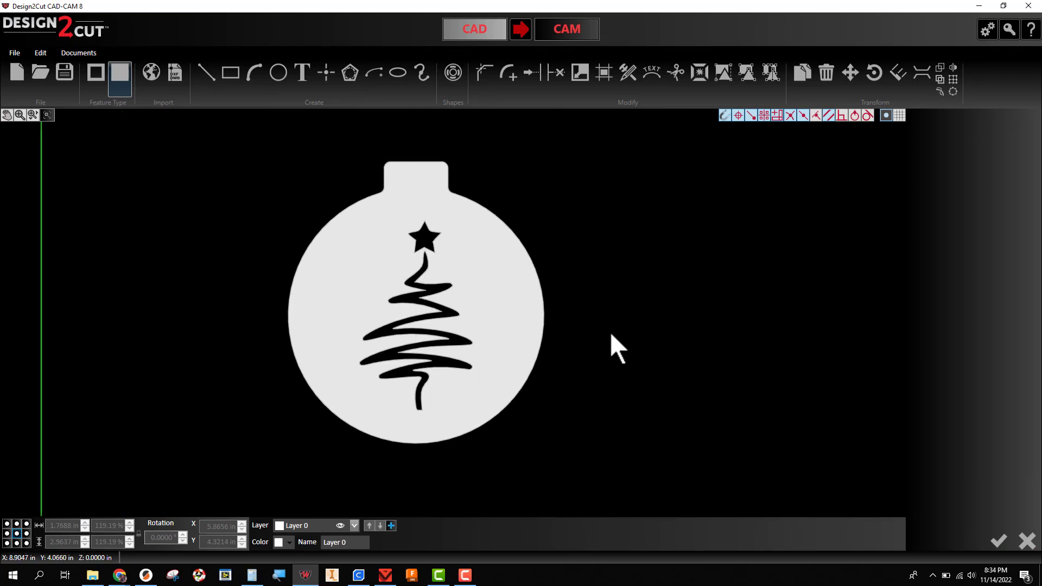
{"action": "scroll", "coordinate": [610, 333], "scroll_direction": "up", "scroll_amount": 1}
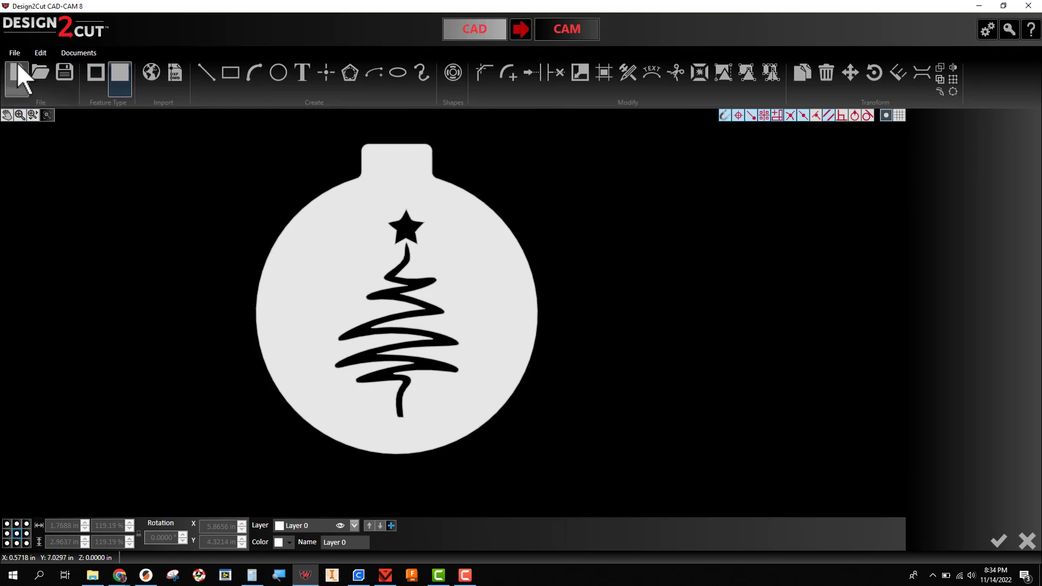
- Save the drawing in the Westcott Design2Cut folder as a CAD/CAM file named "Christmas Ornament"
{"action": "left_click", "coordinate": [56, 69]}
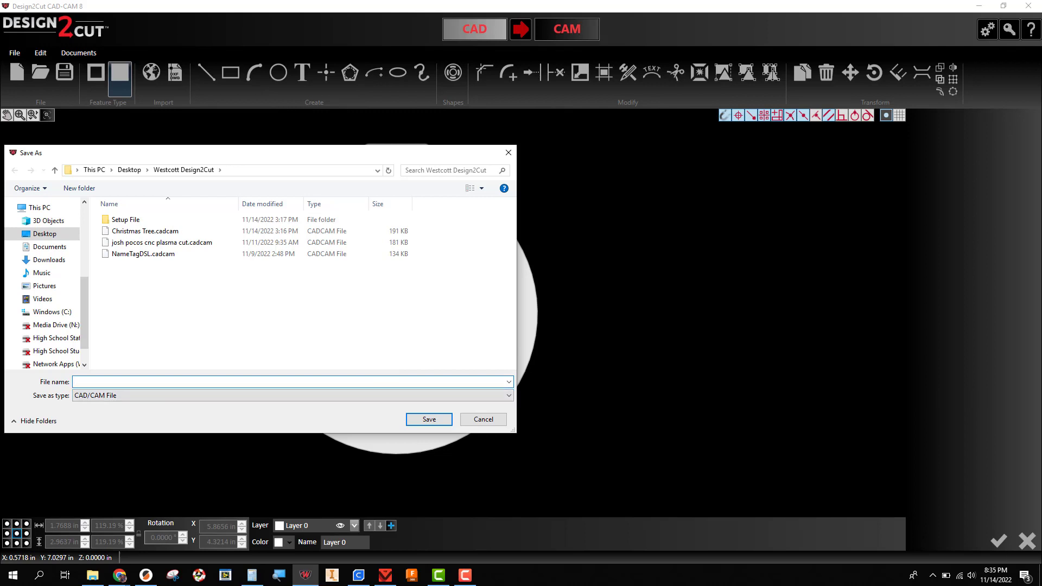
{"action": "type", "text": "Chri"}
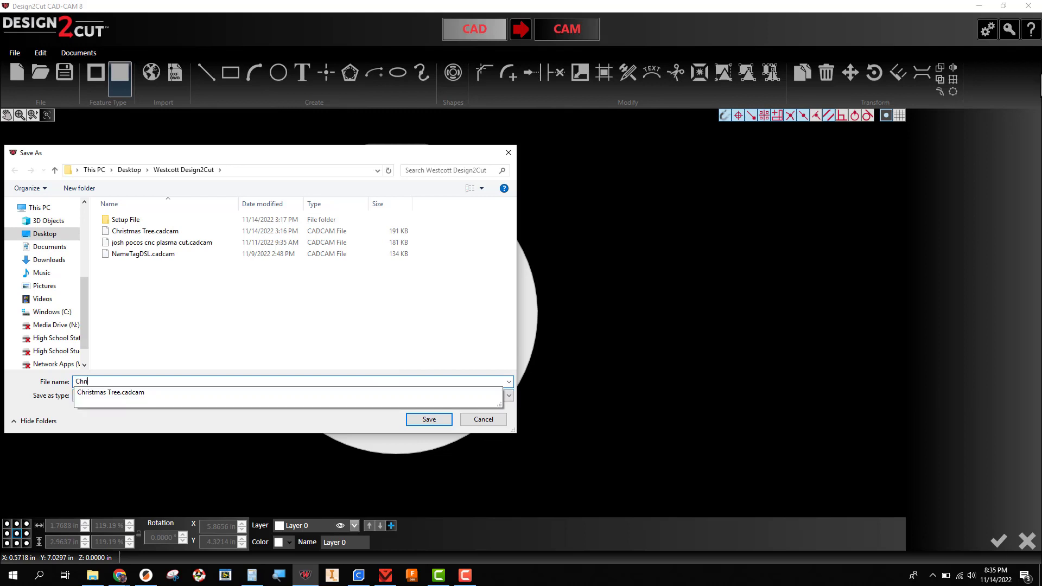
{"action": "type", "text": "stmas O"}
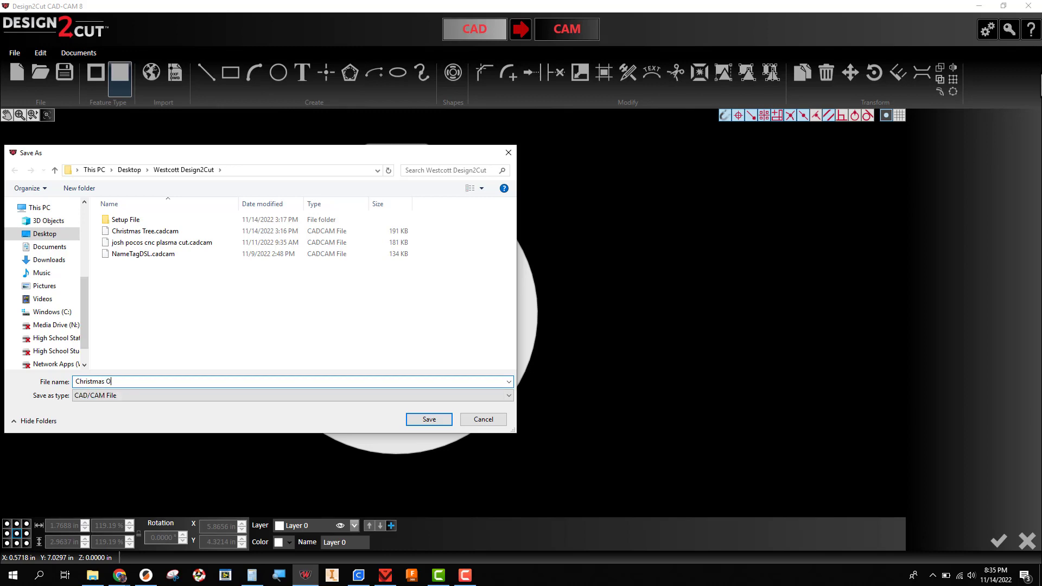
{"action": "type", "text": "rnament"}
{"action": "key", "text": "Return"}
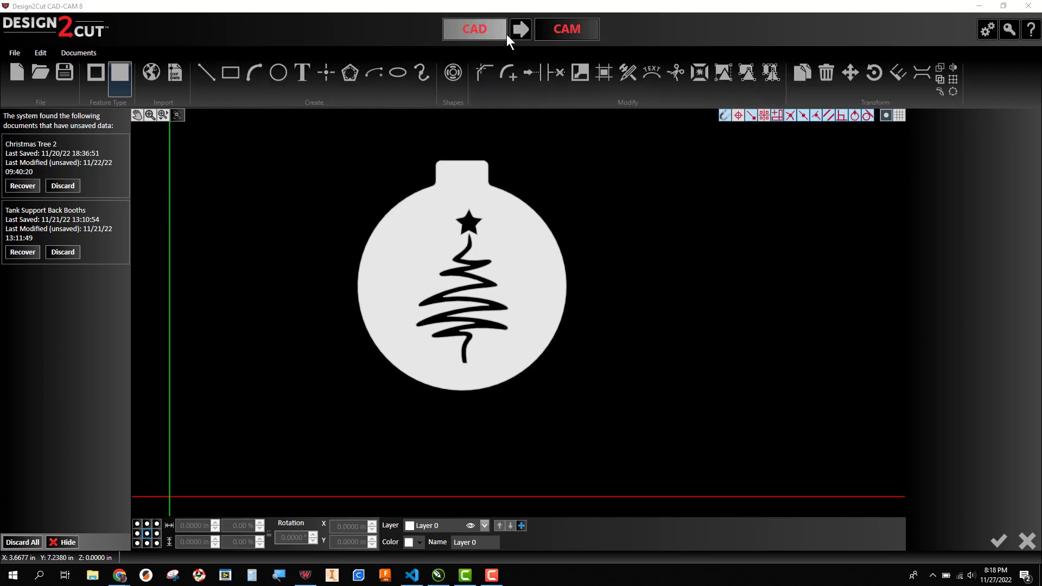
- Switch to CAM and reshape the tree's arc lead-in to a radius of about 0.13 in and an angle of about 78°
{"action": "left_click", "coordinate": [559, 29]}
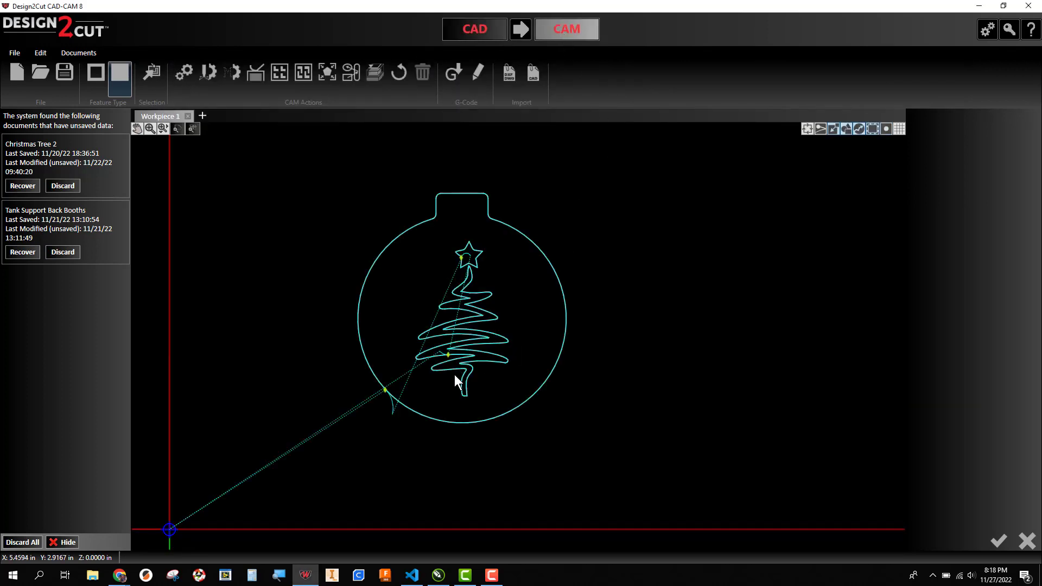
{"action": "scroll", "coordinate": [446, 356], "scroll_direction": "up", "scroll_amount": 4}
{"action": "scroll", "coordinate": [444, 354], "scroll_direction": "up", "scroll_amount": 2}
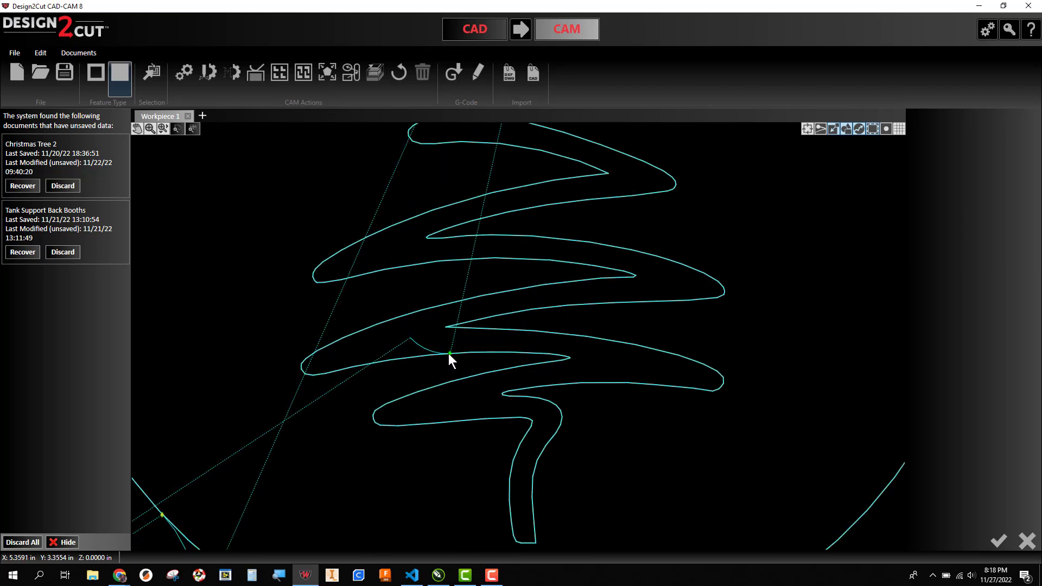
{"action": "left_click", "coordinate": [459, 352]}
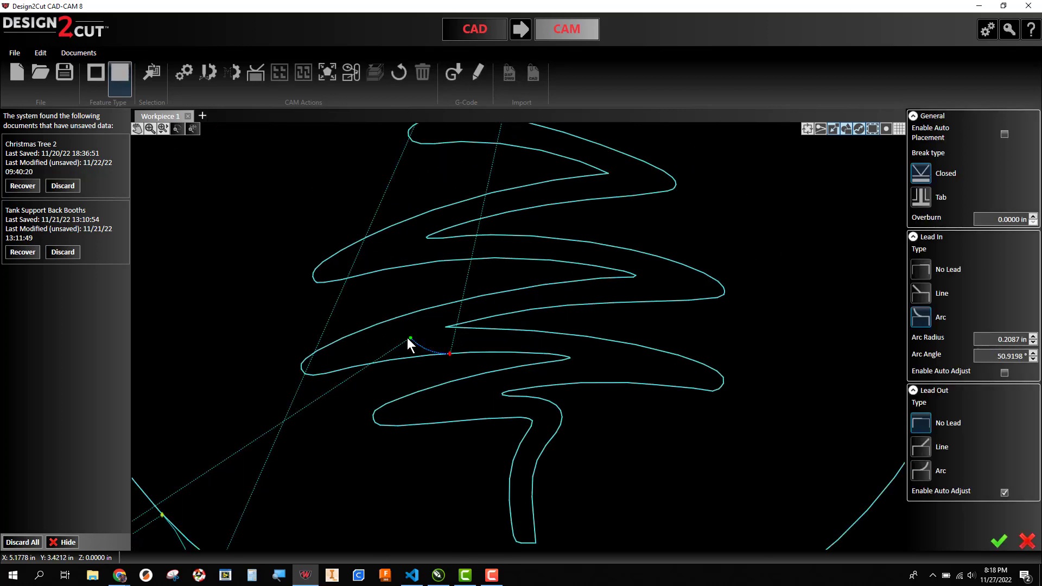
{"action": "left_click_drag", "start_coordinate": [409, 336], "coordinate": [418, 332]}
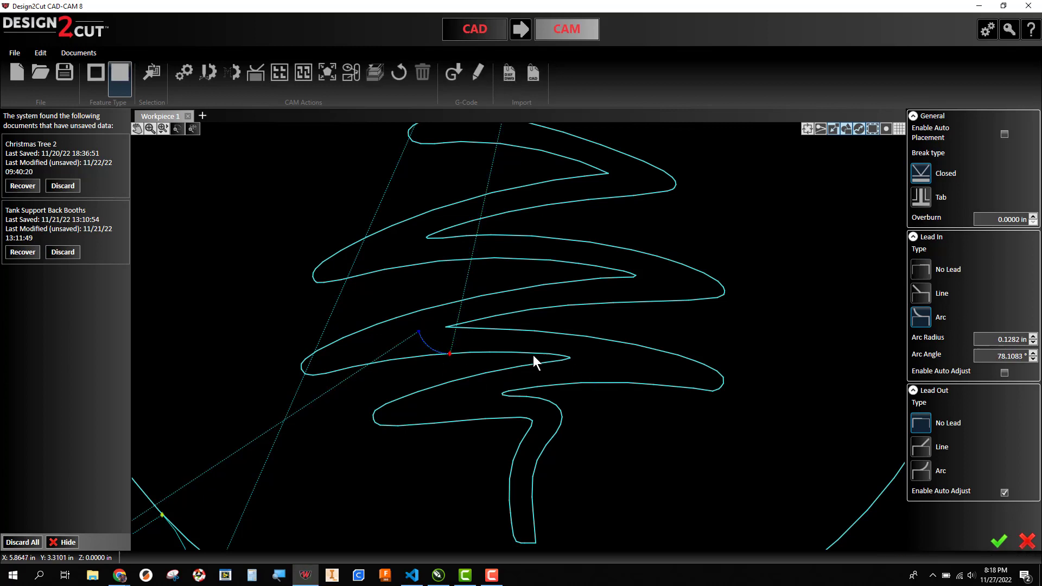
- Reposition the star's lead-in at its inner left corner, with an arc radius of about 0.085 in and angle of about 143°
{"action": "scroll", "coordinate": [428, 328], "scroll_direction": "down", "scroll_amount": 5}
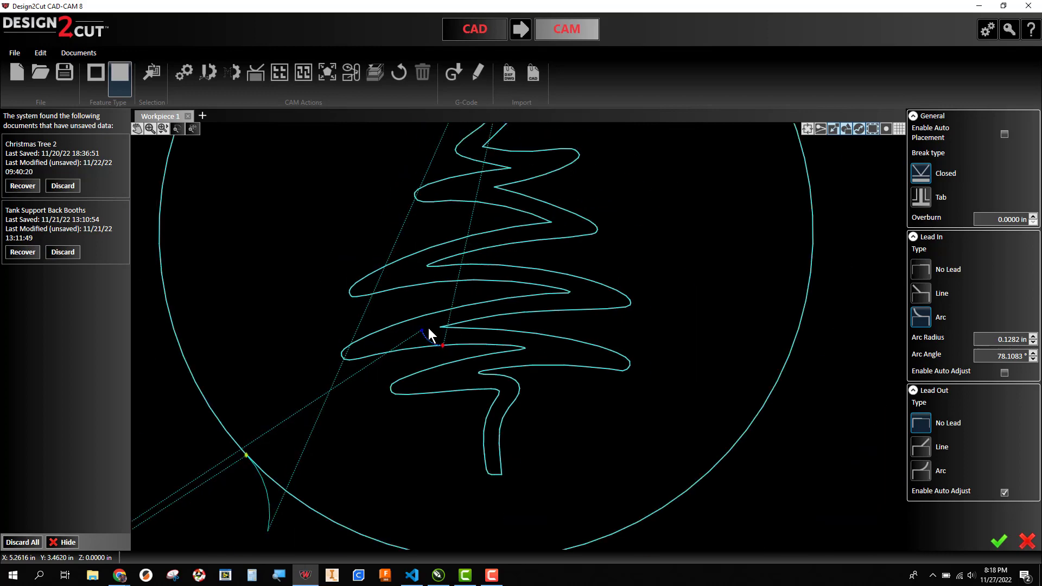
{"action": "scroll", "coordinate": [474, 205], "scroll_direction": "up", "scroll_amount": 5}
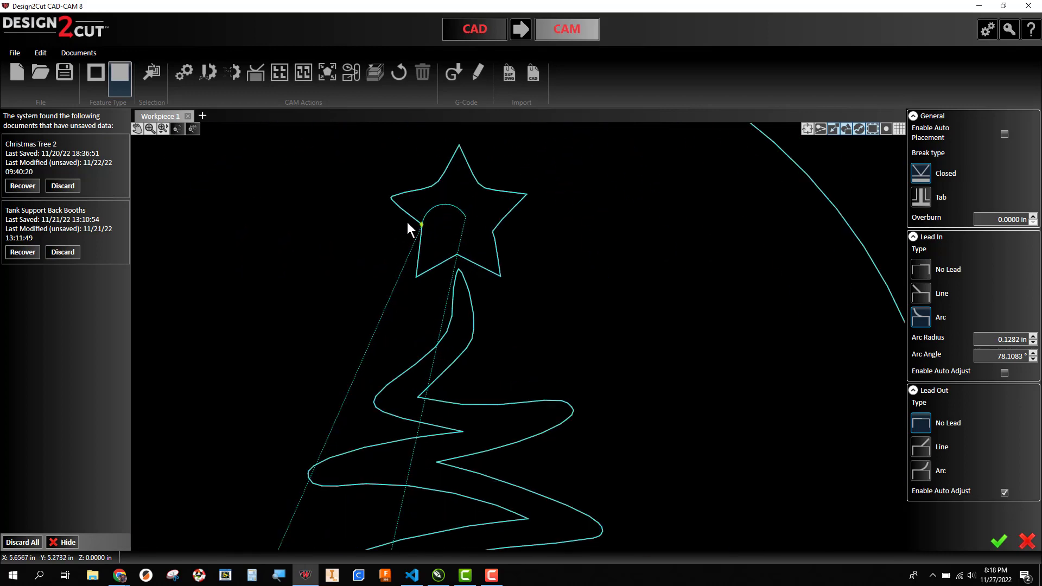
{"action": "mouse_move", "coordinate": [422, 224]}
{"action": "left_mouse_down"}
{"action": "mouse_move", "coordinate": [420, 243]}
{"action": "mouse_move", "coordinate": [421, 225]}
{"action": "left_mouse_up"}
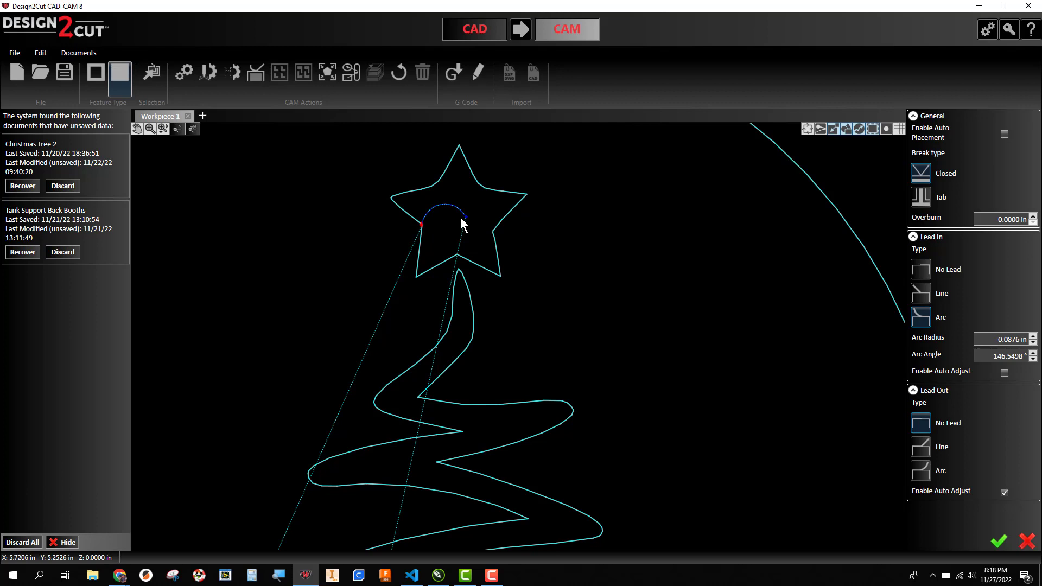
{"action": "left_click", "coordinate": [421, 223]}
{"action": "left_click_drag", "start_coordinate": [446, 175], "coordinate": [452, 167]}
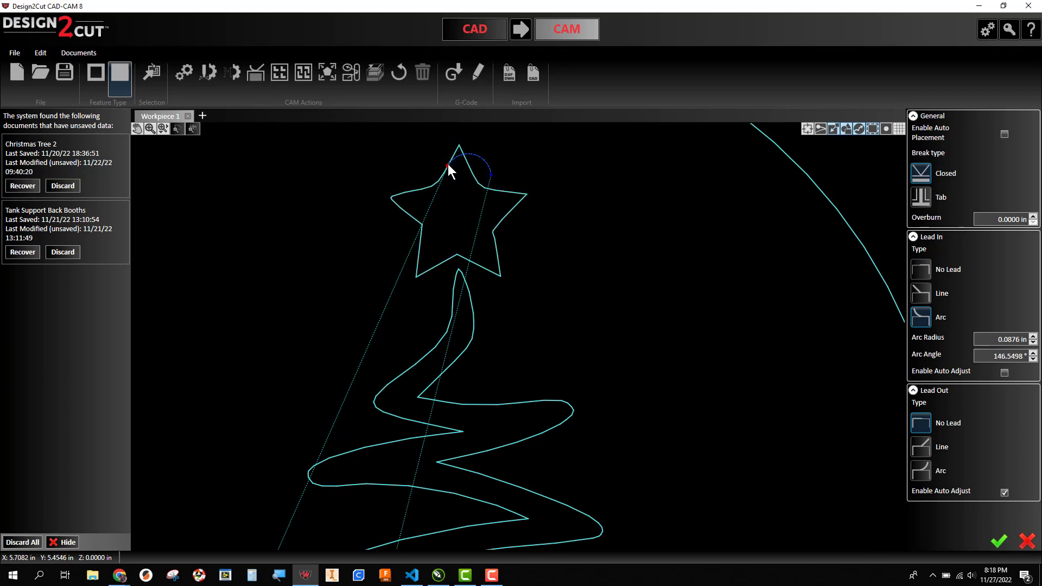
{"action": "left_click_drag", "start_coordinate": [449, 164], "coordinate": [463, 216]}
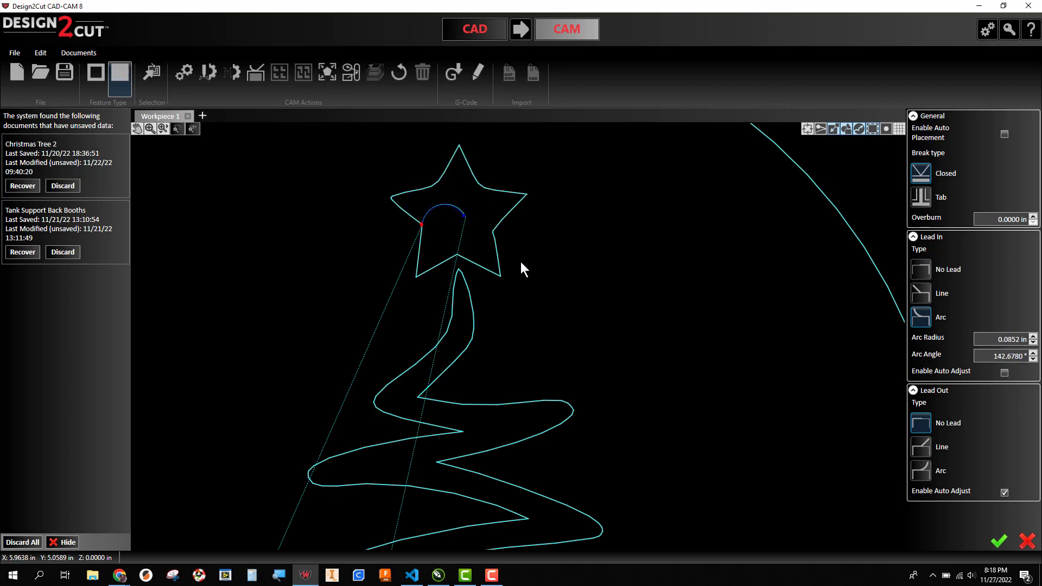
- Try a line lead-in about 0.15 in long at about 67° on the star, and switch back to the arc type
{"action": "left_click", "coordinate": [921, 289]}
{"action": "left_click", "coordinate": [994, 537]}
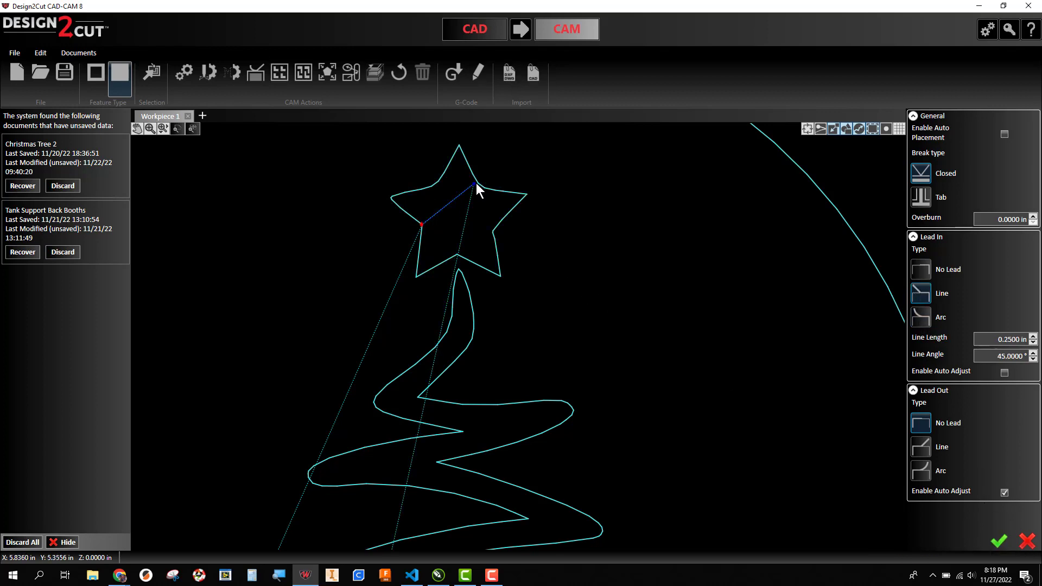
{"action": "left_click_drag", "start_coordinate": [474, 183], "coordinate": [460, 213]}
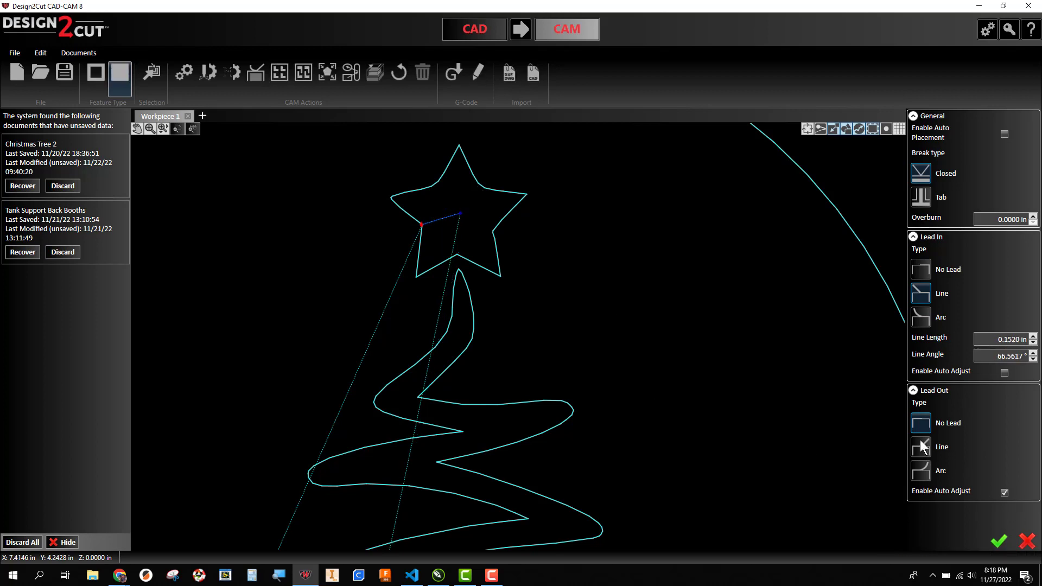
{"action": "left_click", "coordinate": [920, 318]}
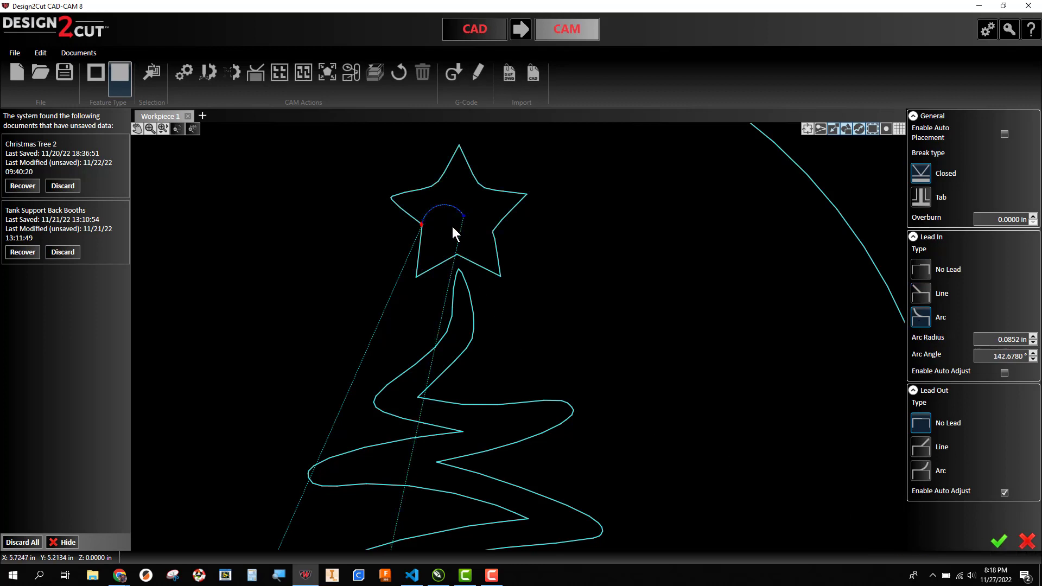
- Review the ornament's toolpaths and the Powermax85 cut settings such as feedrate and kerf width, and accept the settings
{"action": "scroll", "coordinate": [509, 304], "scroll_direction": "down", "scroll_amount": 2}
{"action": "scroll", "coordinate": [509, 304], "scroll_direction": "down", "scroll_amount": 5}
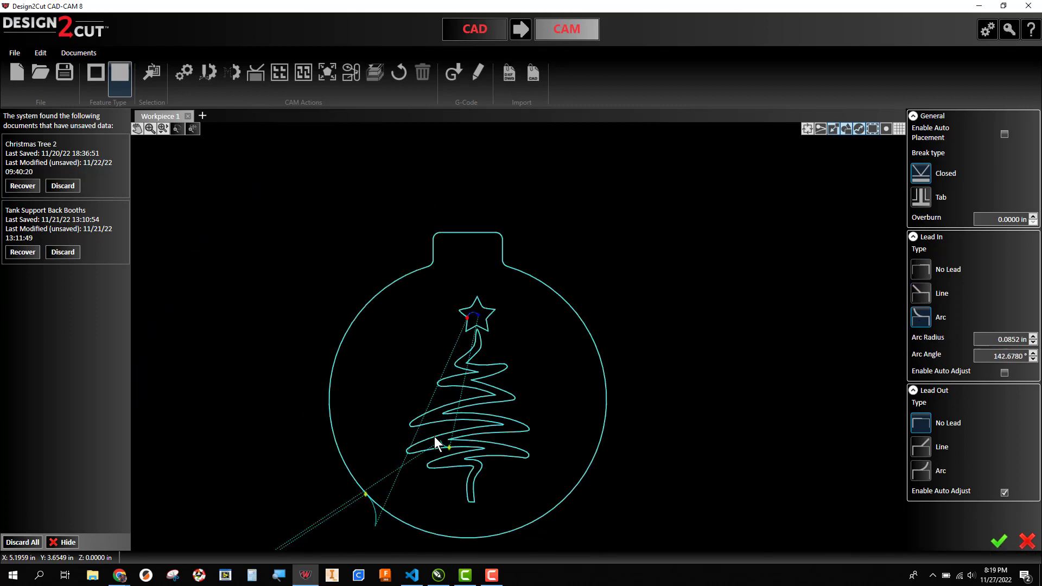
{"action": "scroll", "coordinate": [383, 513], "scroll_direction": "up", "scroll_amount": 2}
{"action": "scroll", "coordinate": [520, 432], "scroll_direction": "down", "scroll_amount": 2}
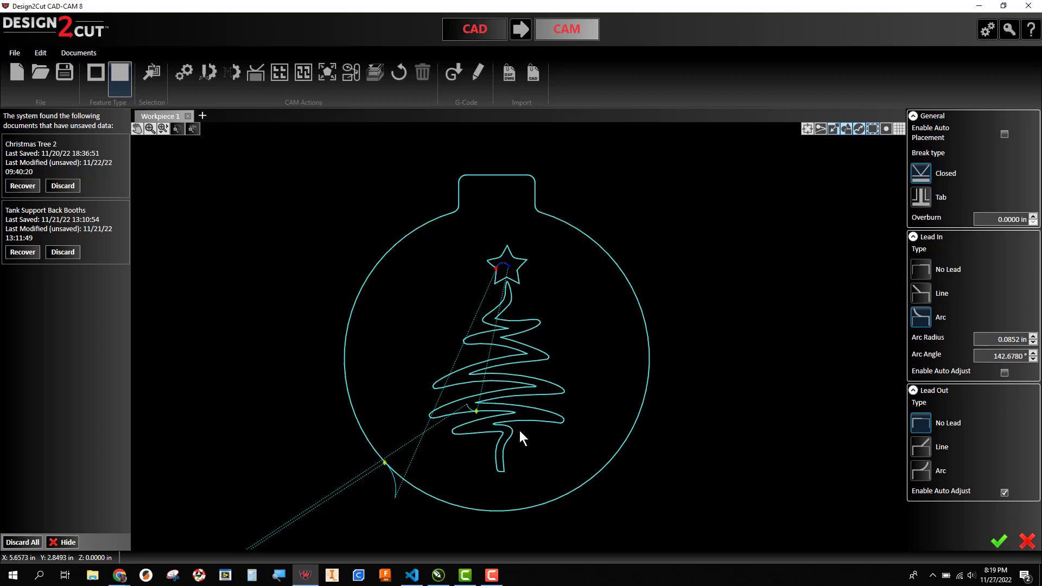
{"action": "scroll", "coordinate": [627, 413], "scroll_direction": "down", "scroll_amount": 2}
{"action": "middle_click_drag", "start_coordinate": [628, 378], "coordinate": [601, 356]}
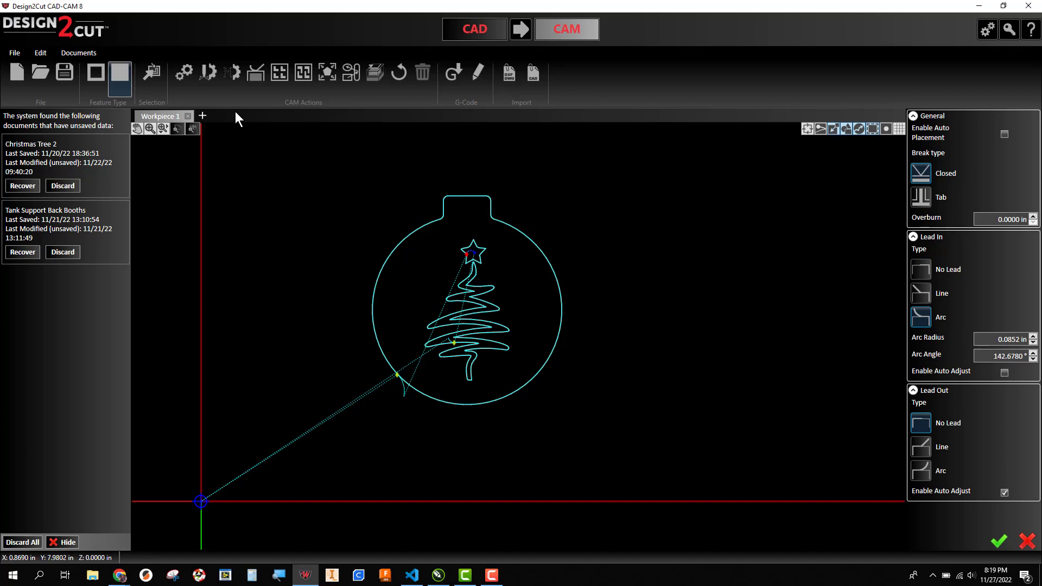
{"action": "left_click", "coordinate": [207, 79]}
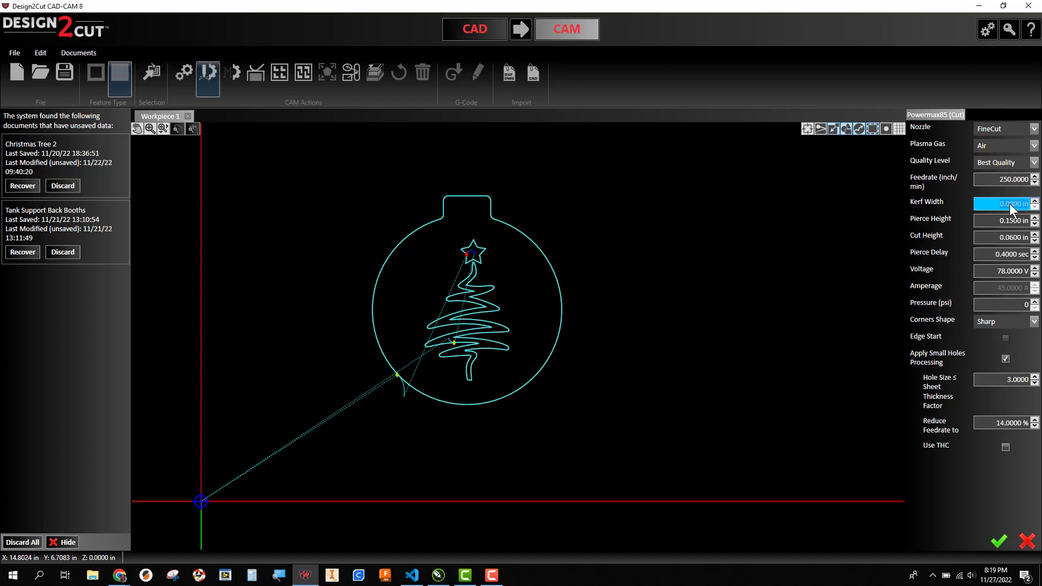
{"action": "left_click", "coordinate": [998, 540]}
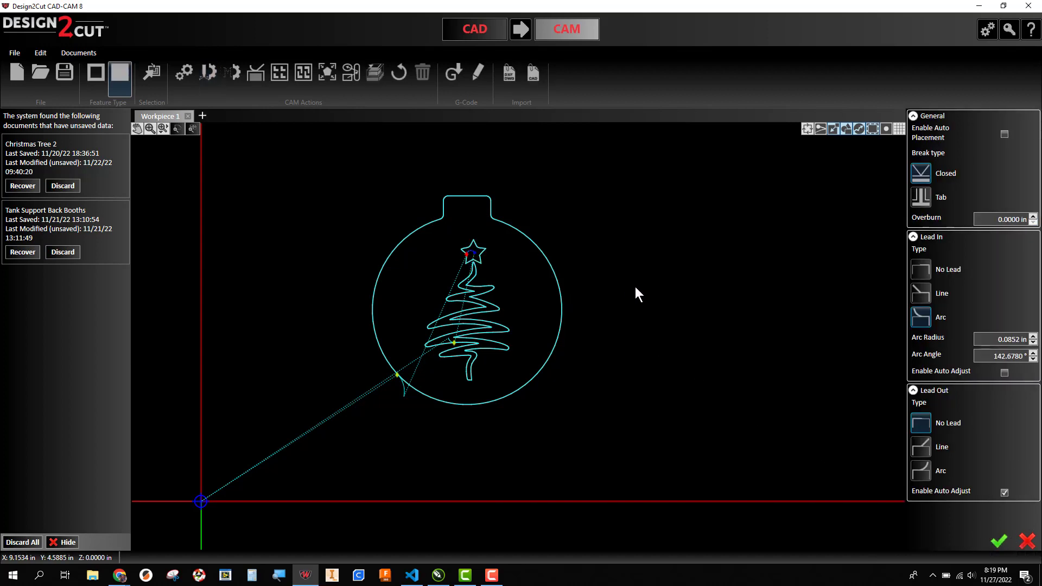
- Nest one Christmas Ornament part on the sheet from the [-X; -Y] corner along X with 0.25 in minimum sheet distance
{"action": "scroll", "coordinate": [635, 287], "scroll_direction": "down", "scroll_amount": 3}
{"action": "middle_click_drag", "start_coordinate": [670, 302], "coordinate": [575, 332]}
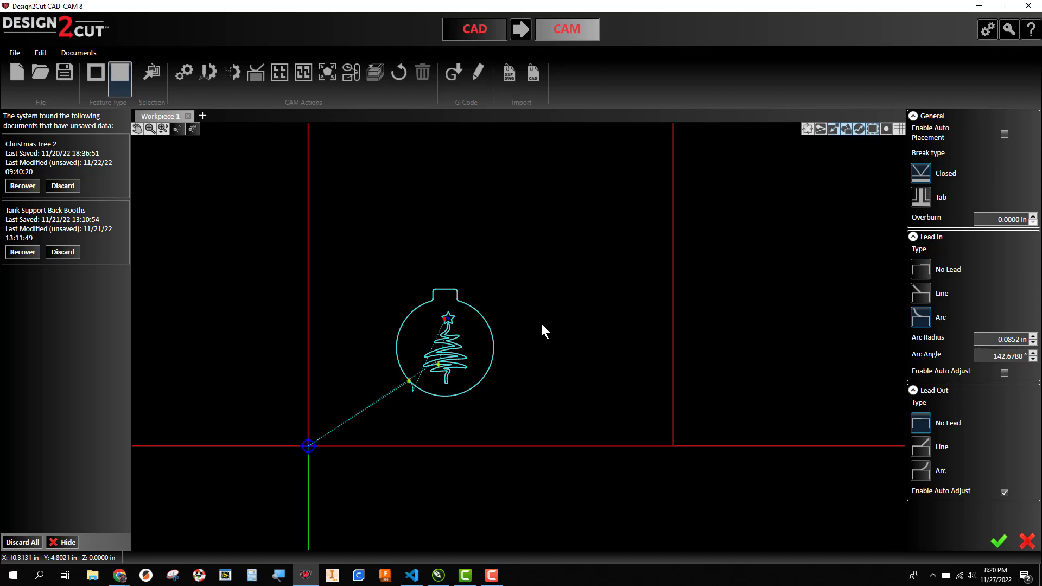
{"action": "left_click", "coordinate": [303, 73]}
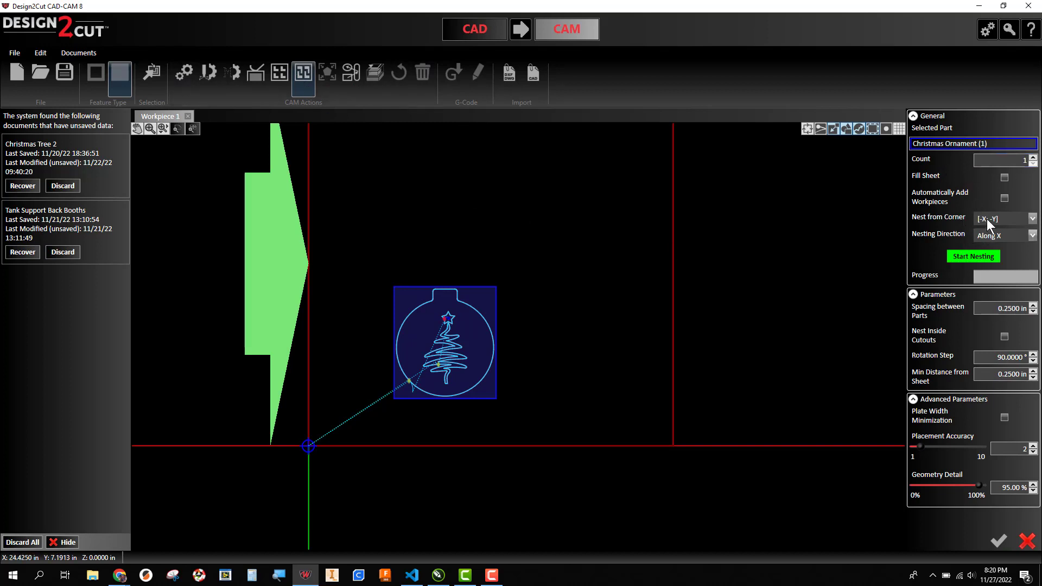
{"action": "left_click", "coordinate": [989, 259]}
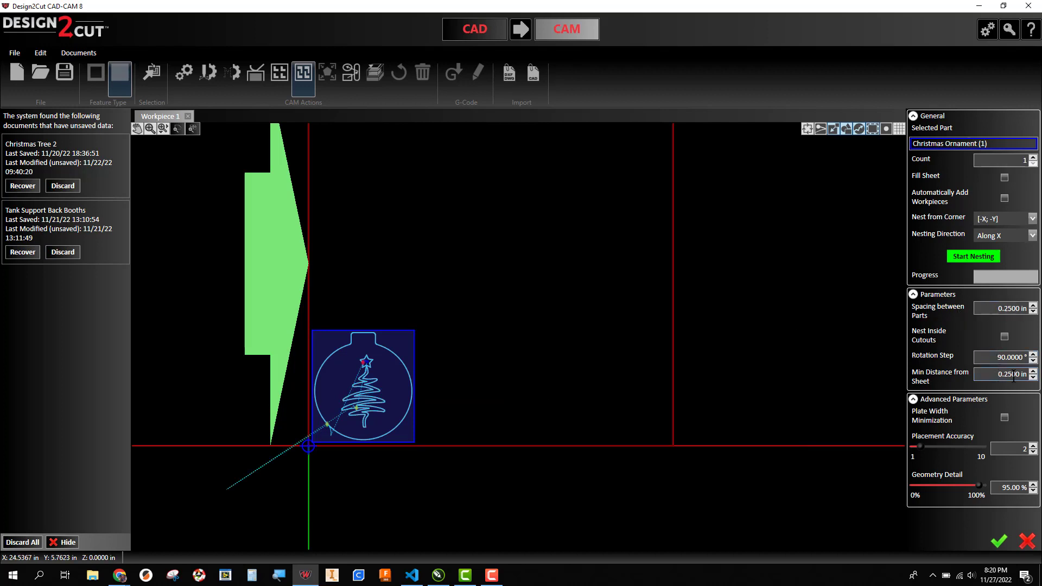
{"action": "left_click", "coordinate": [999, 541]}
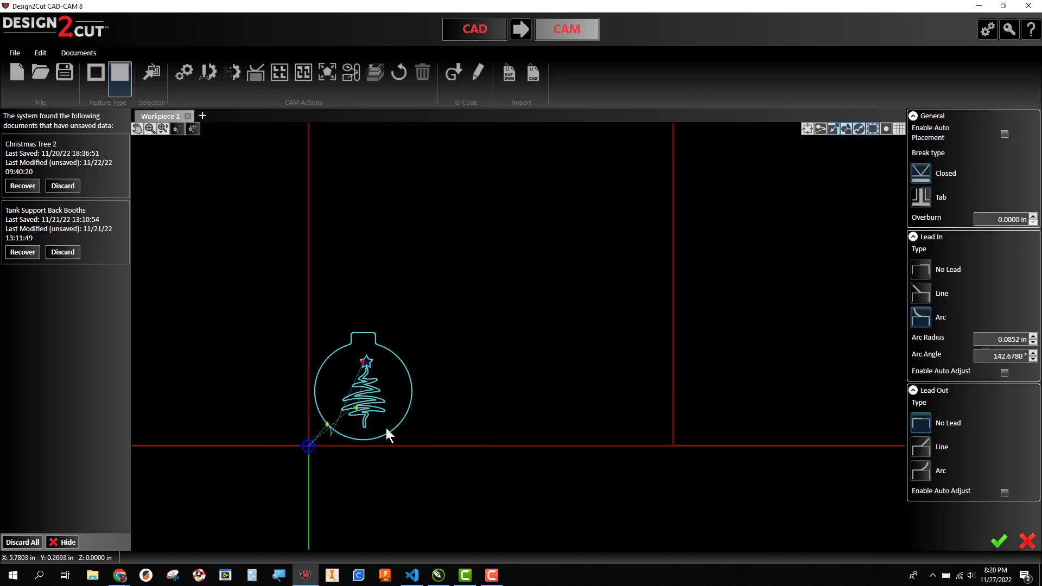
{"action": "scroll", "coordinate": [318, 410], "scroll_direction": "up", "scroll_amount": 4}
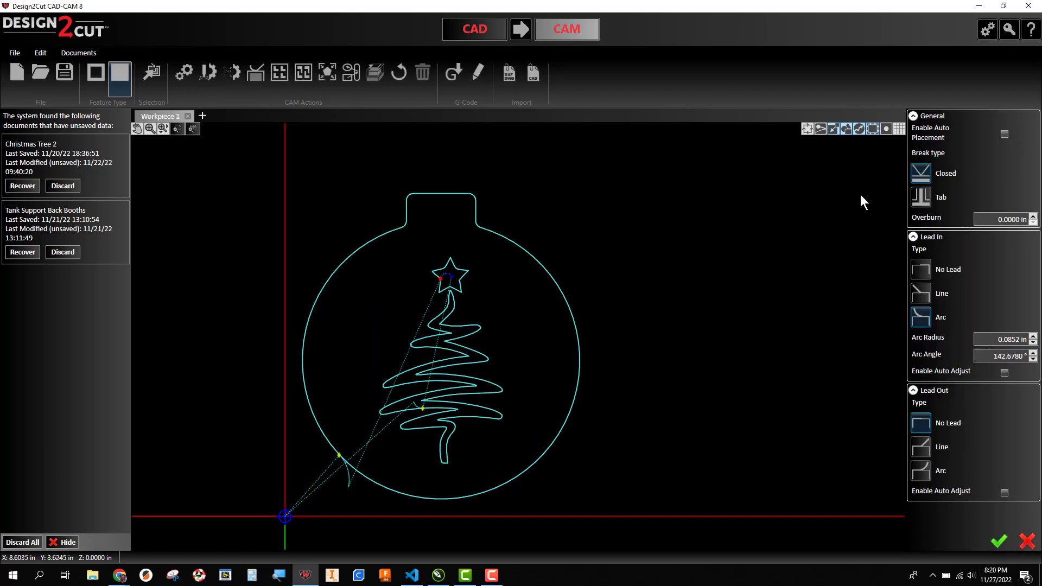